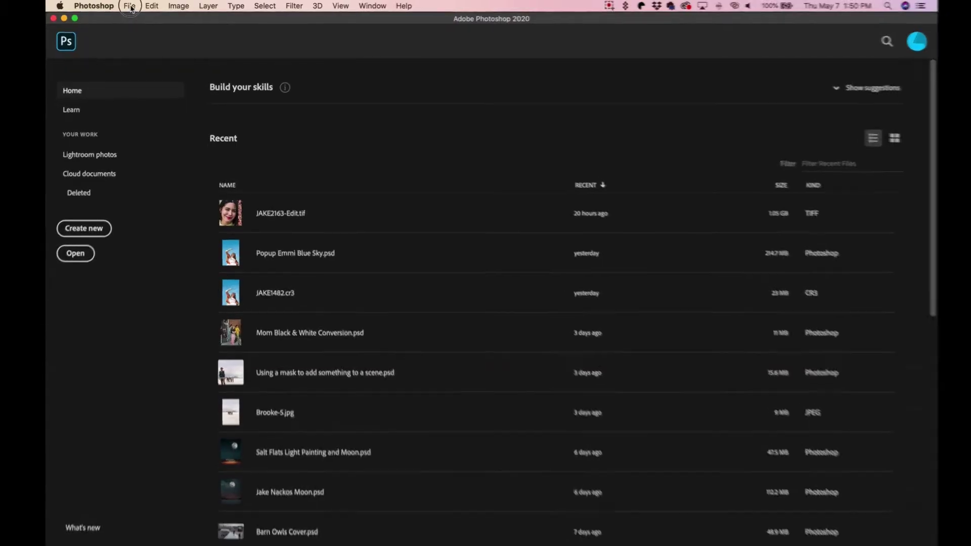
- Launch the Load Files into Stack script from File > Scripts
{"action": "left_click", "coordinate": [132, 7]}
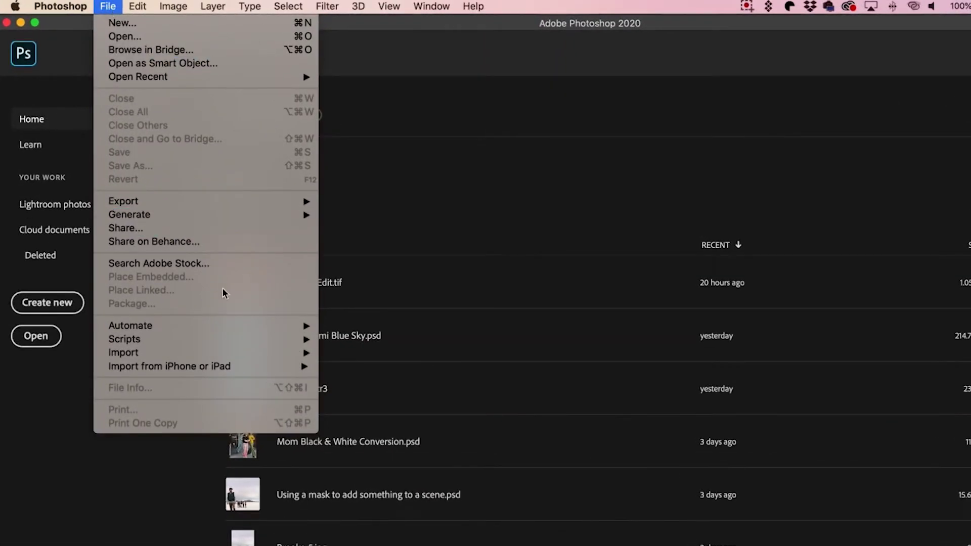
{"action": "mouse_move", "coordinate": [214, 343]}
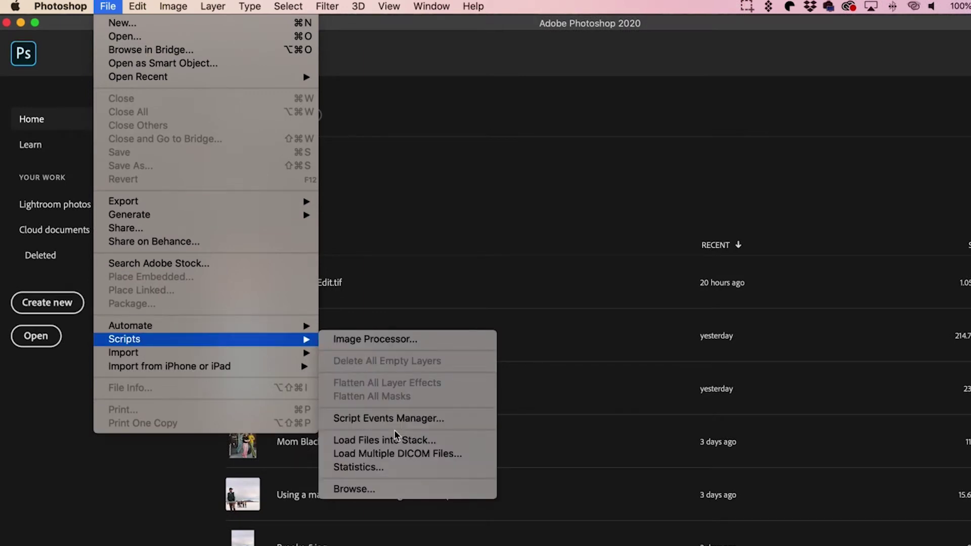
{"action": "left_click", "coordinate": [395, 439]}
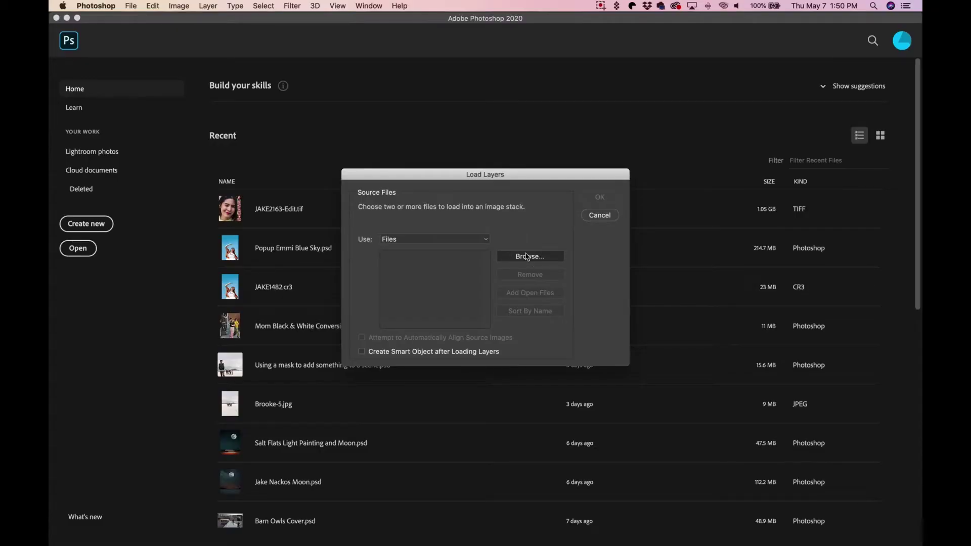
- Add all 30 Boomerang jpg frames from the Boomerang C folder to the Load Layers list
{"action": "left_click", "coordinate": [706, 165]}
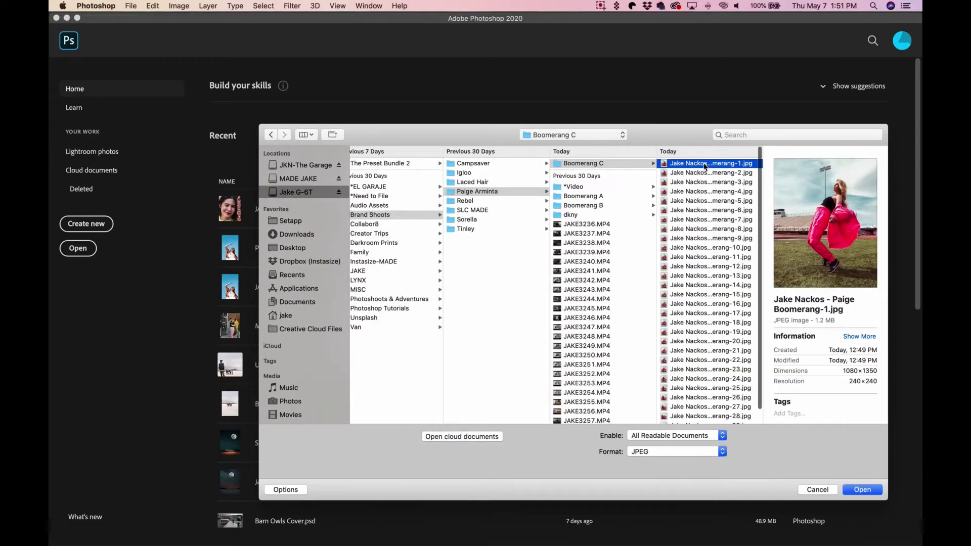
{"action": "key", "text": "super+a"}
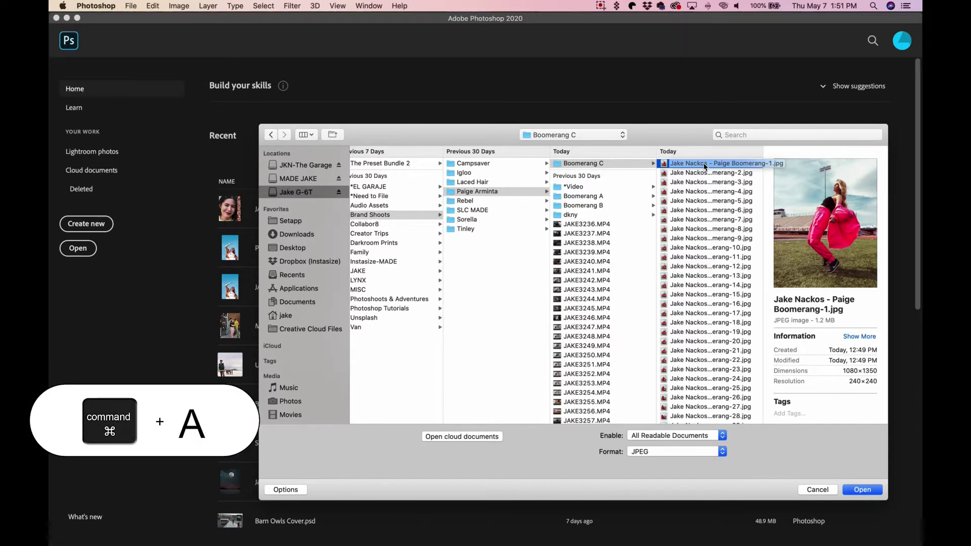
{"action": "key", "text": "super+a"}
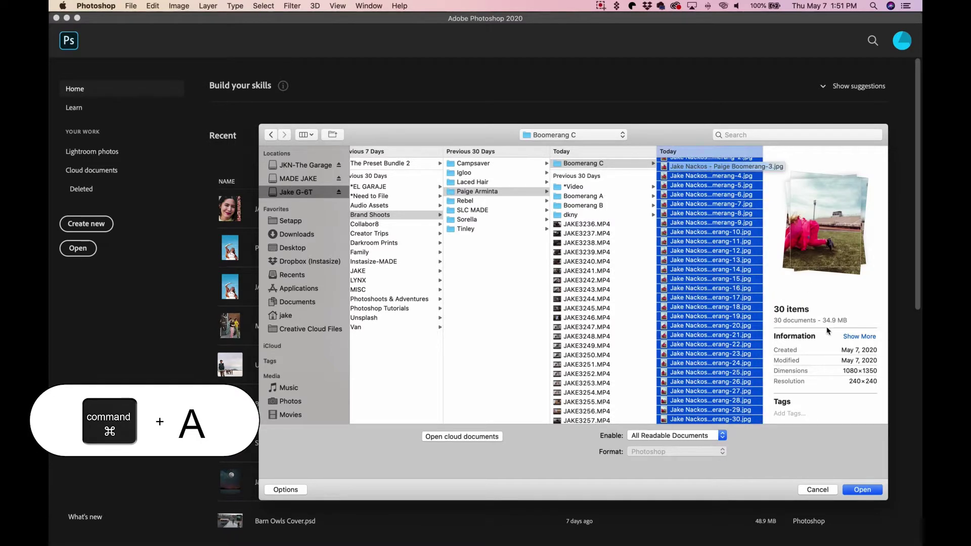
{"action": "left_click", "coordinate": [863, 490]}
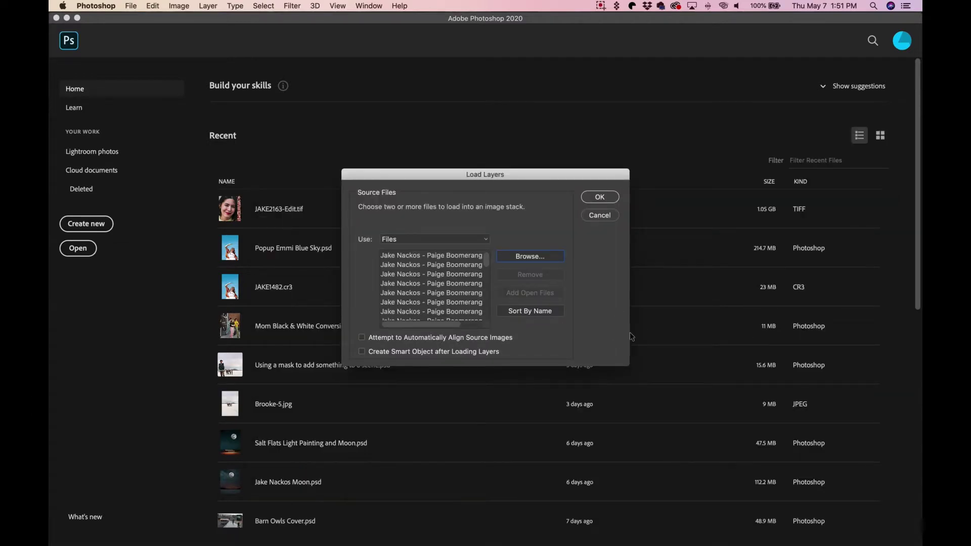
- Sort the frame files by name and stack them as layers in a new document
{"action": "scroll", "coordinate": [430, 290], "scroll_direction": "right", "scroll_amount": 3}
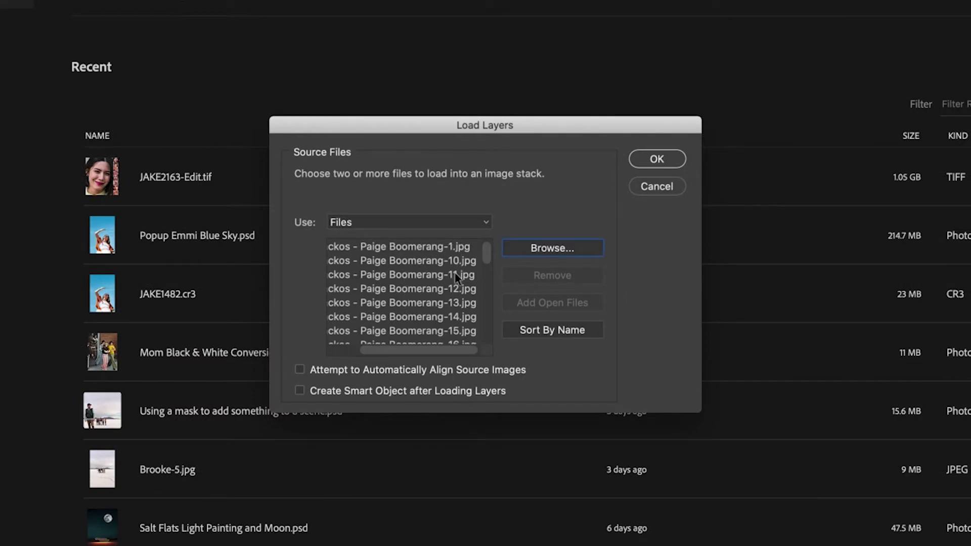
{"action": "left_click", "coordinate": [566, 336]}
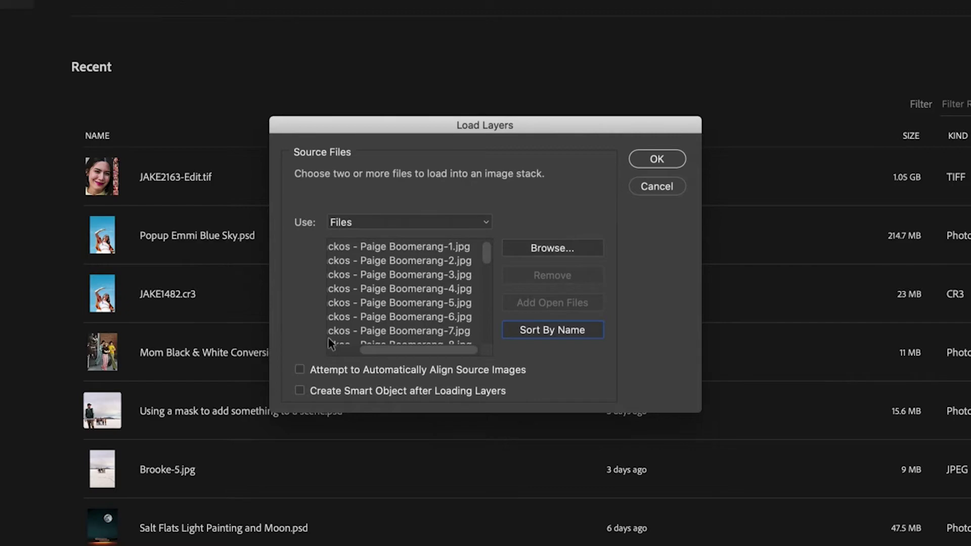
{"action": "left_click", "coordinate": [667, 160]}
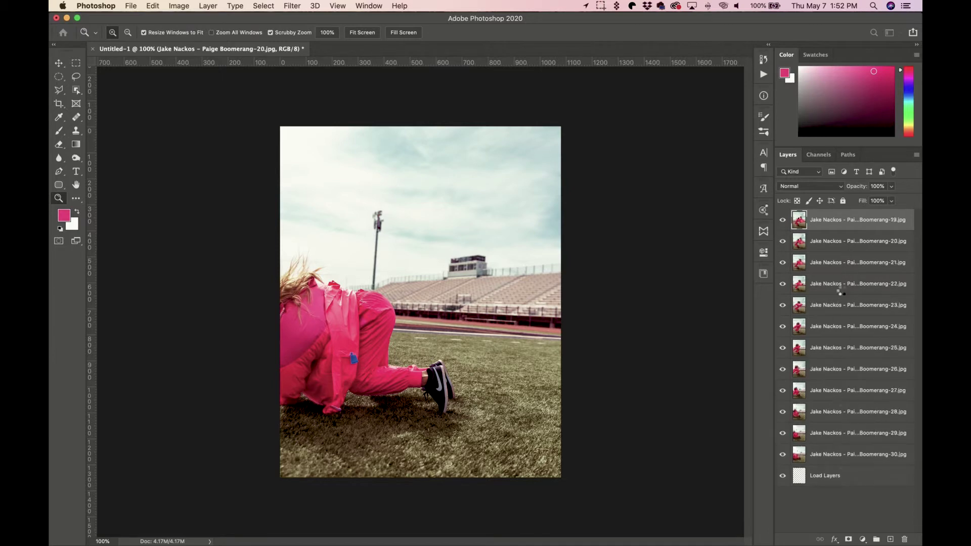
- Toggle the top frame and solo layer 30 to compare poses, then restore all layers
{"action": "left_click", "coordinate": [782, 222]}
{"action": "left_click", "coordinate": [782, 222]}
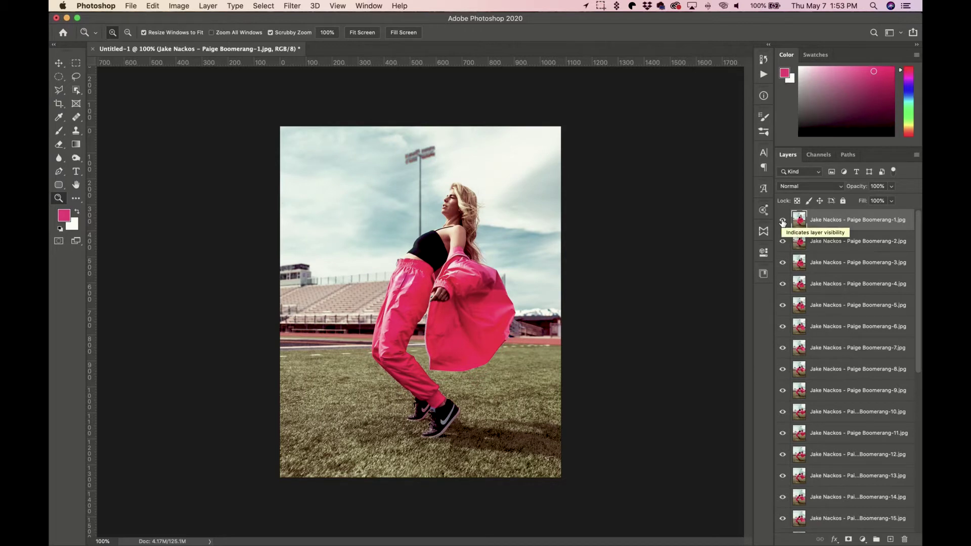
{"action": "scroll", "coordinate": [784, 225], "scroll_direction": "down", "scroll_amount": 5}
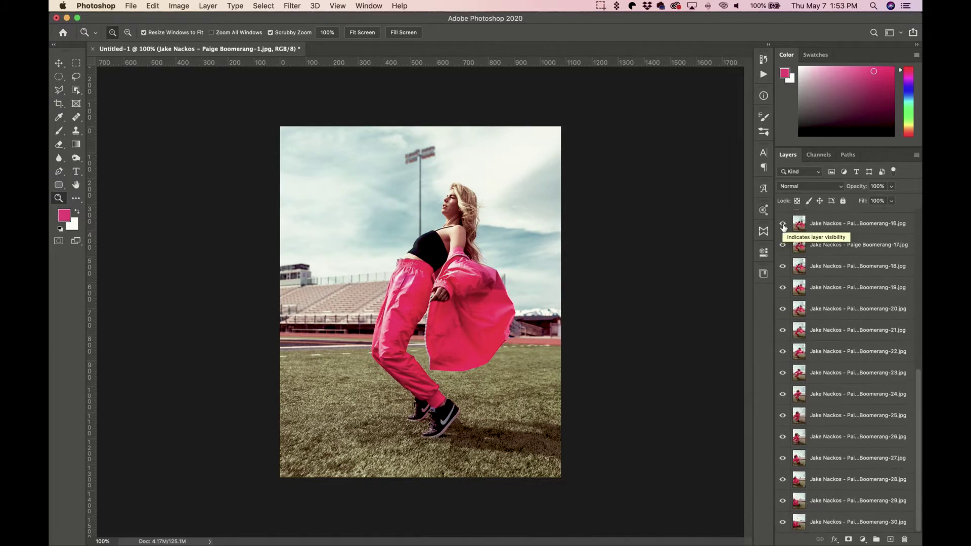
{"action": "left_click", "coordinate": [783, 523], "text": "alt"}
{"action": "left_click", "coordinate": [783, 523], "text": "alt"}
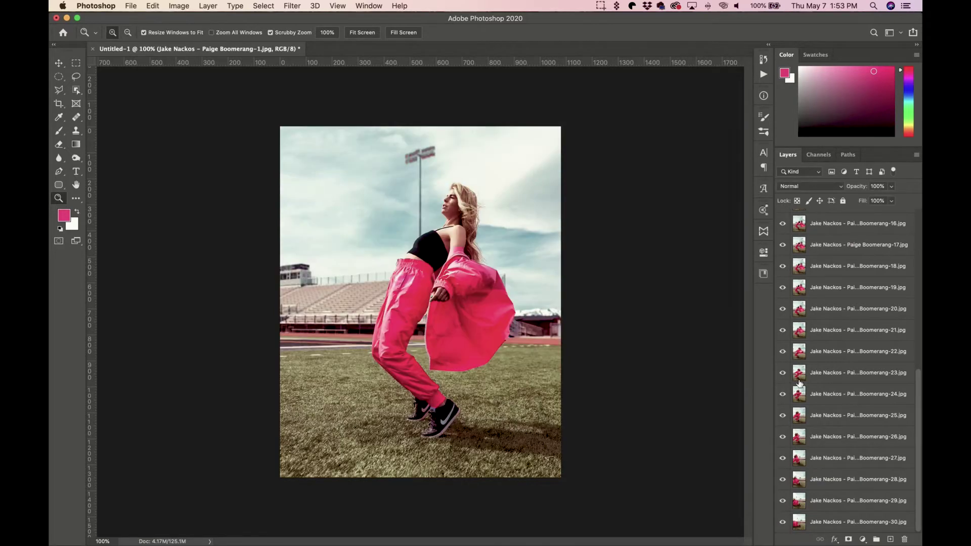
{"action": "scroll", "coordinate": [800, 404], "scroll_direction": "up", "scroll_amount": 5}
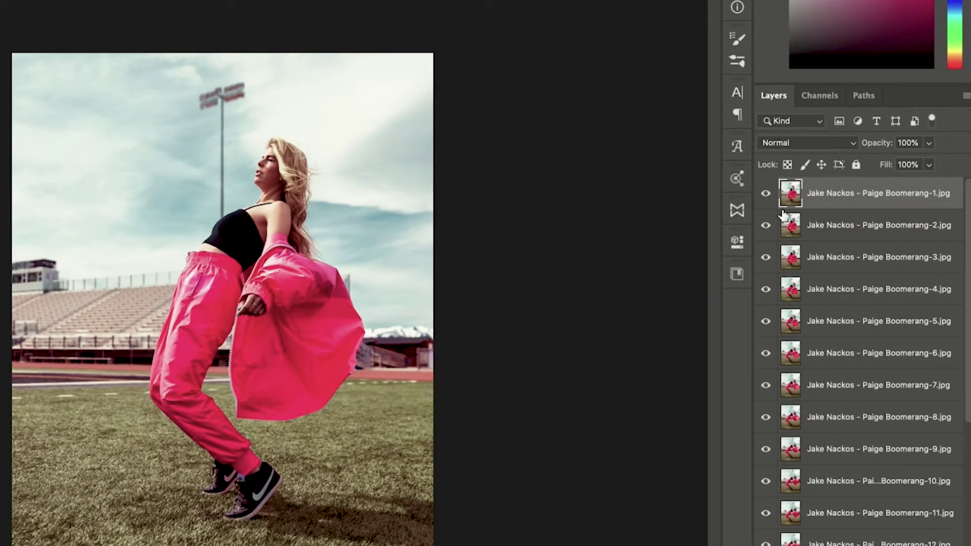
- Step through the motion by hiding frames 1–5, then re-show frames 4 and 5
{"action": "left_click", "coordinate": [766, 193]}
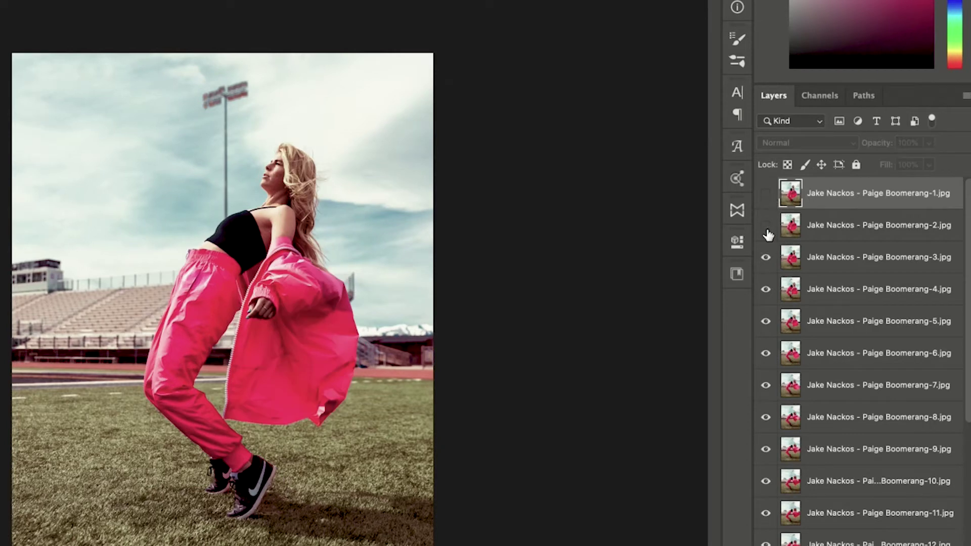
{"action": "left_click", "coordinate": [767, 226]}
{"action": "left_click", "coordinate": [767, 259]}
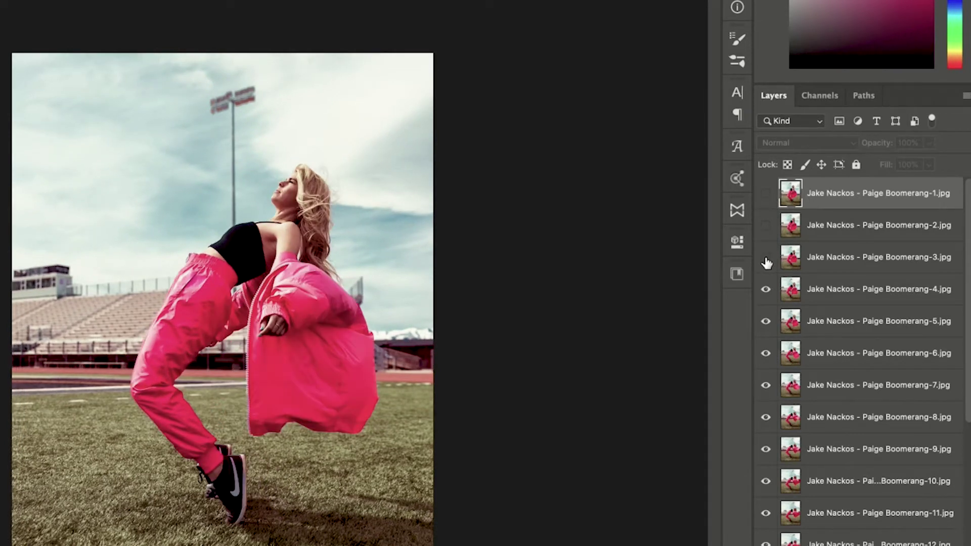
{"action": "left_click", "coordinate": [765, 288]}
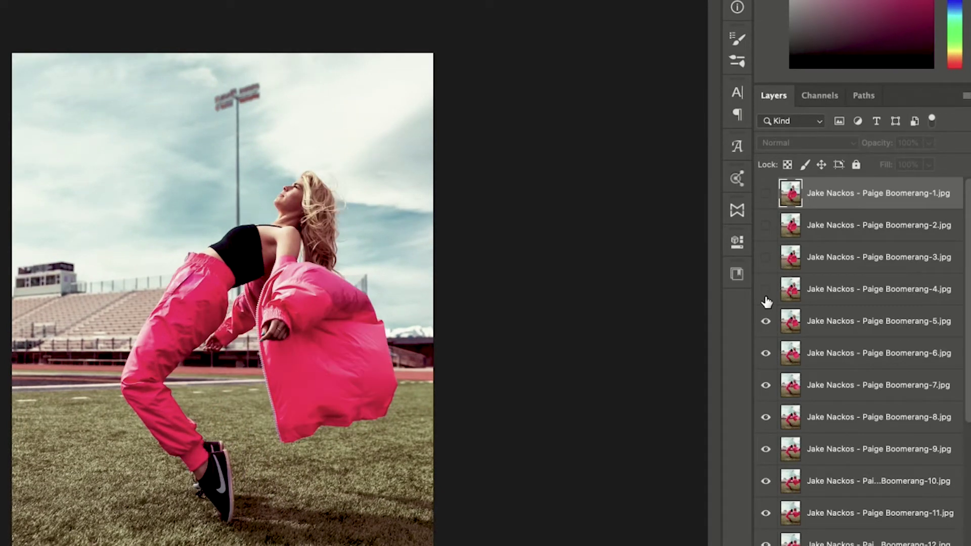
{"action": "left_click", "coordinate": [767, 323]}
{"action": "left_click", "coordinate": [766, 323]}
{"action": "left_click", "coordinate": [765, 288]}
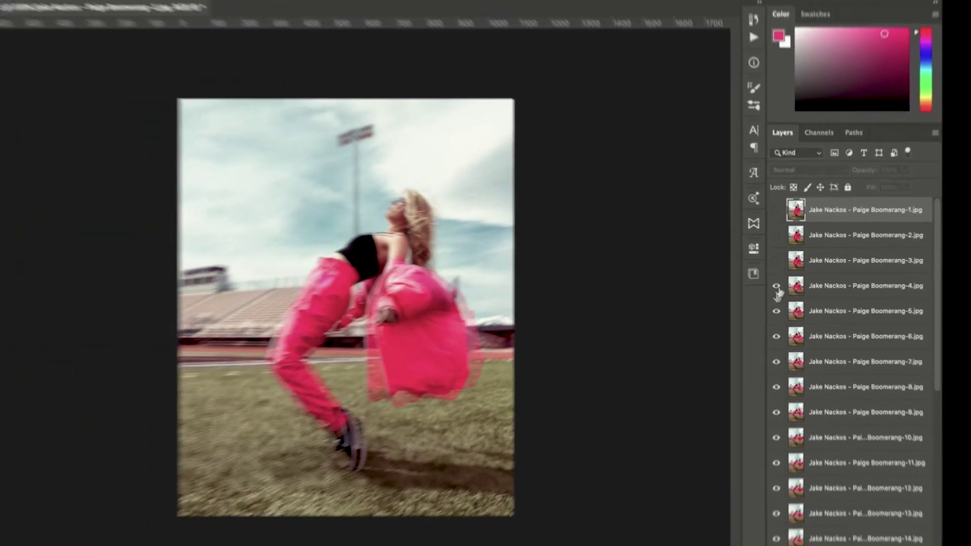
- Delete frame layers 1–3, undoing an accidental deletion of frame 4
{"action": "left_click", "coordinate": [825, 266]}
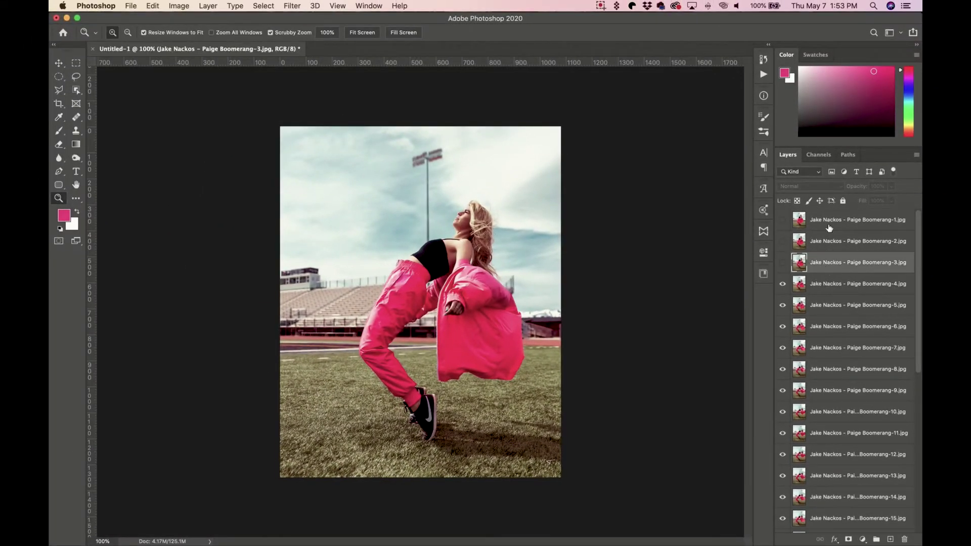
{"action": "left_click", "coordinate": [829, 227], "text": "shift"}
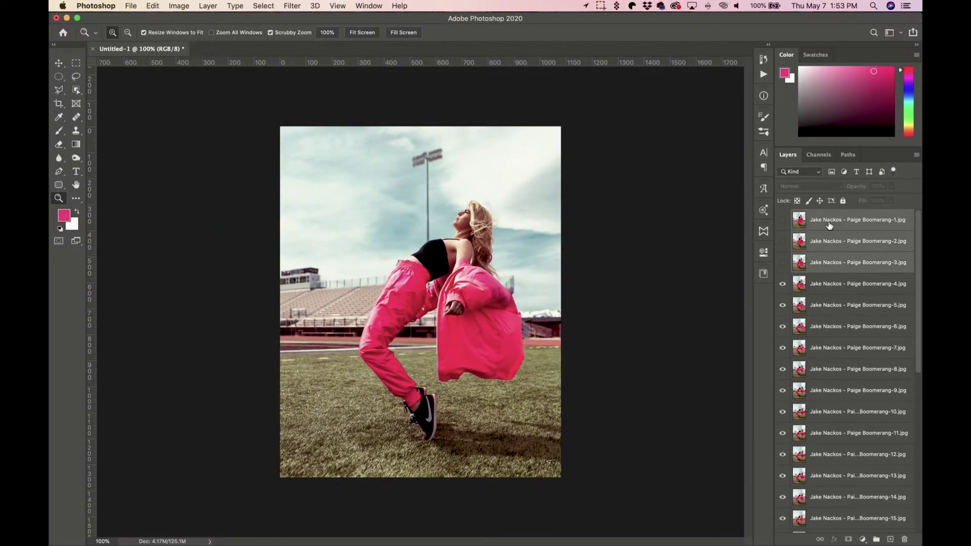
{"action": "key", "text": "Delete"}
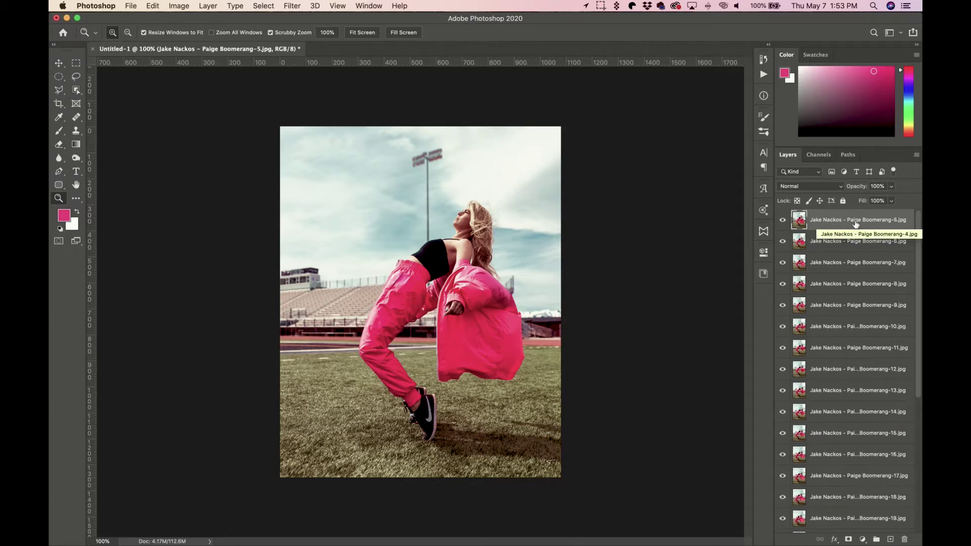
{"action": "key", "text": "Delete"}
{"action": "key", "text": "super+z"}
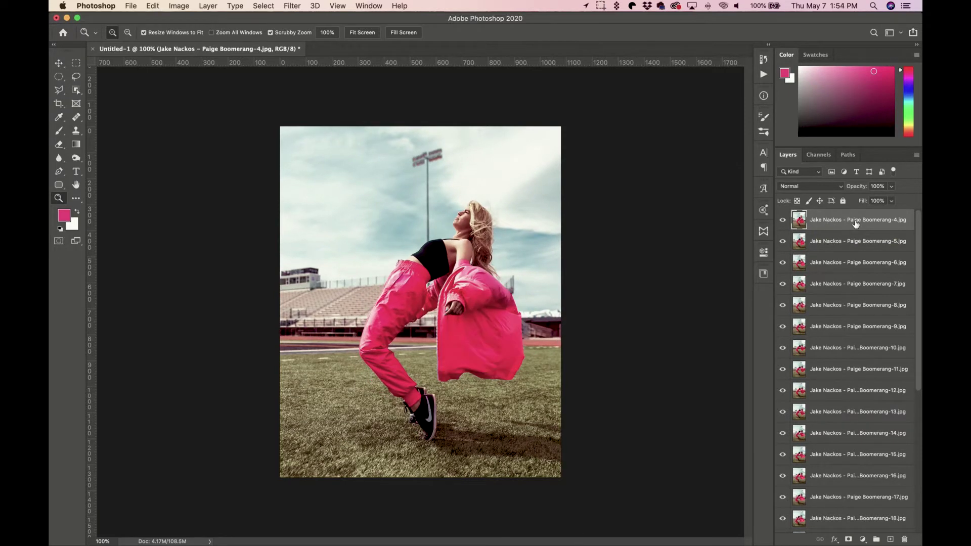
- Check the later poses by toggling visibility of layers 19–30
{"action": "scroll", "coordinate": [854, 242], "scroll_direction": "down", "scroll_amount": 10}
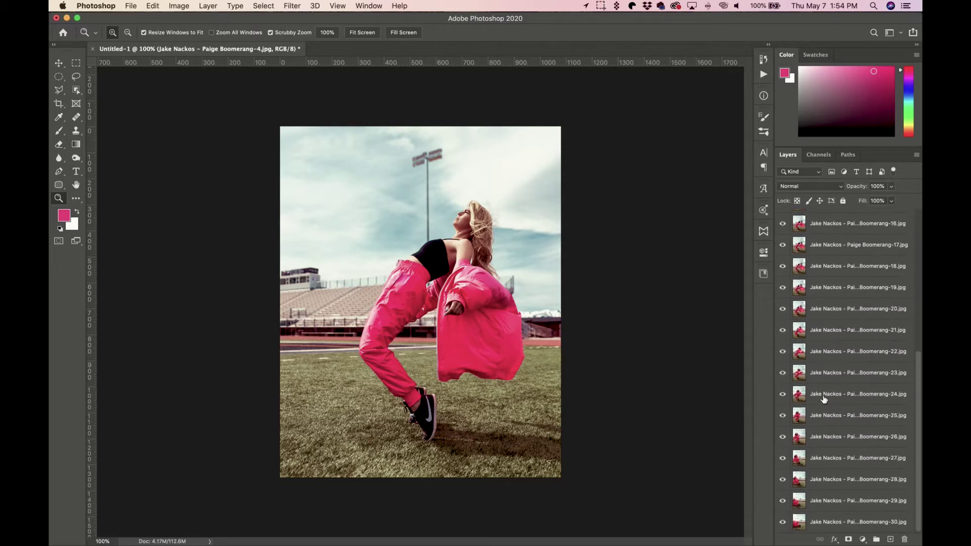
{"action": "left_click", "coordinate": [783, 523], "text": "alt"}
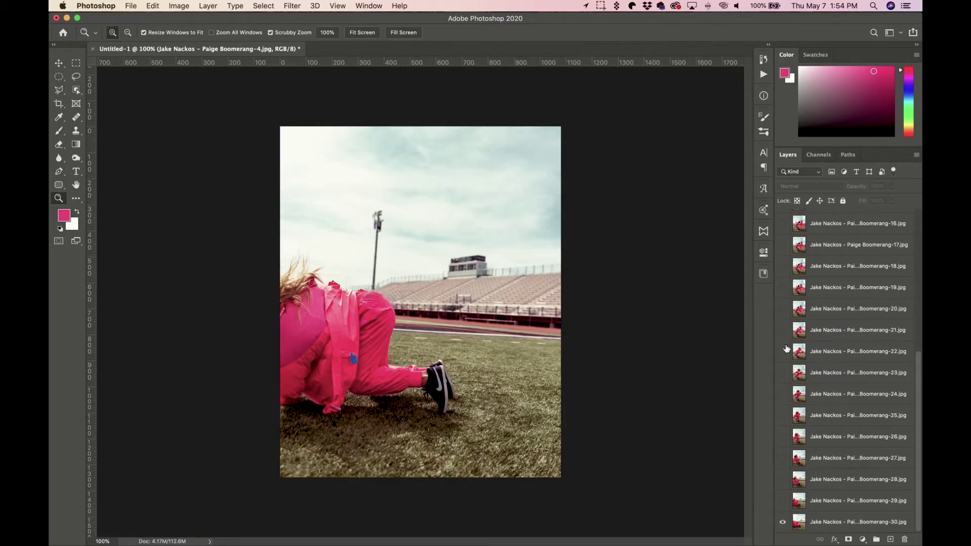
{"action": "left_click_drag", "start_coordinate": [782, 319], "coordinate": [783, 501]}
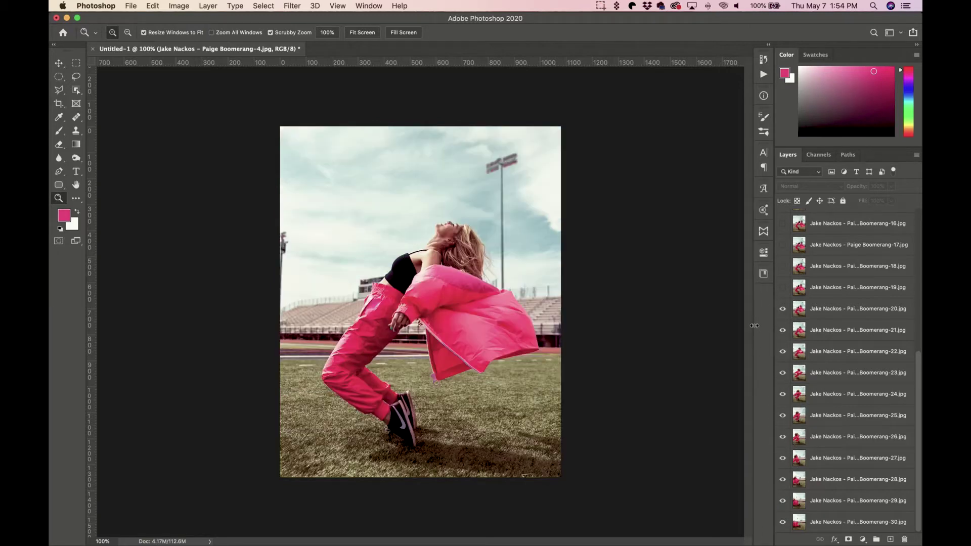
{"action": "left_click", "coordinate": [783, 310]}
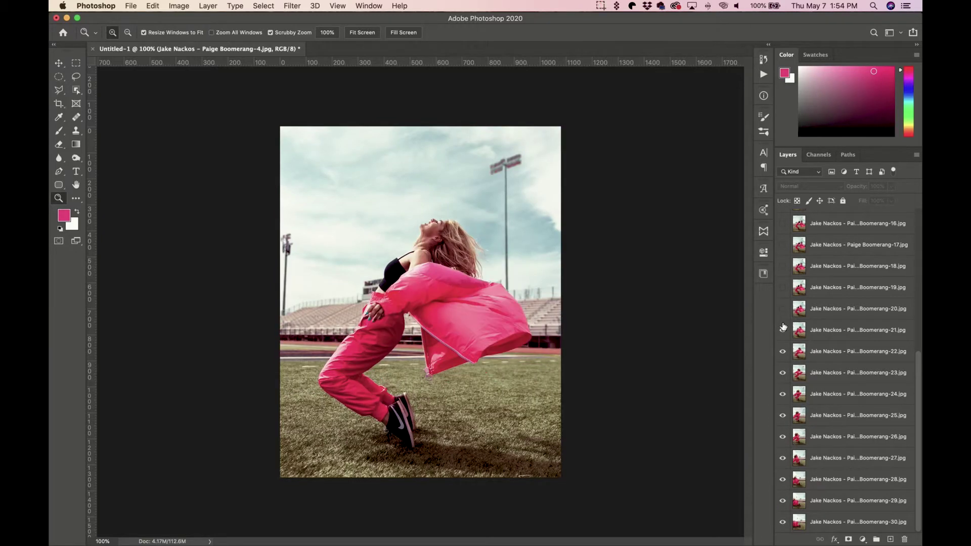
{"action": "left_click_drag", "start_coordinate": [783, 327], "coordinate": [783, 288]}
{"action": "left_click", "coordinate": [830, 287]}
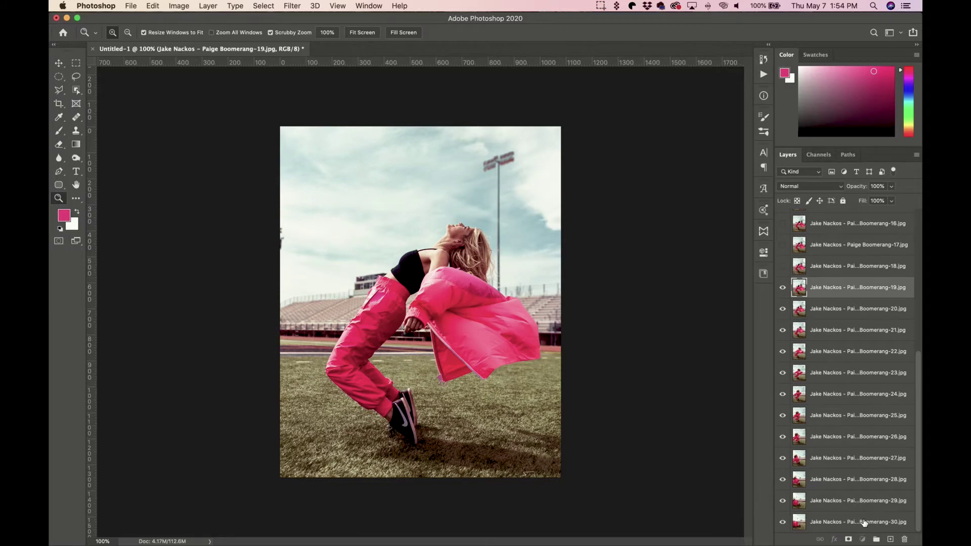
- Delete layers 19–30 and make layers 4–18 all visible
{"action": "left_click", "coordinate": [865, 522], "text": "shift"}
{"action": "key", "text": "Delete"}
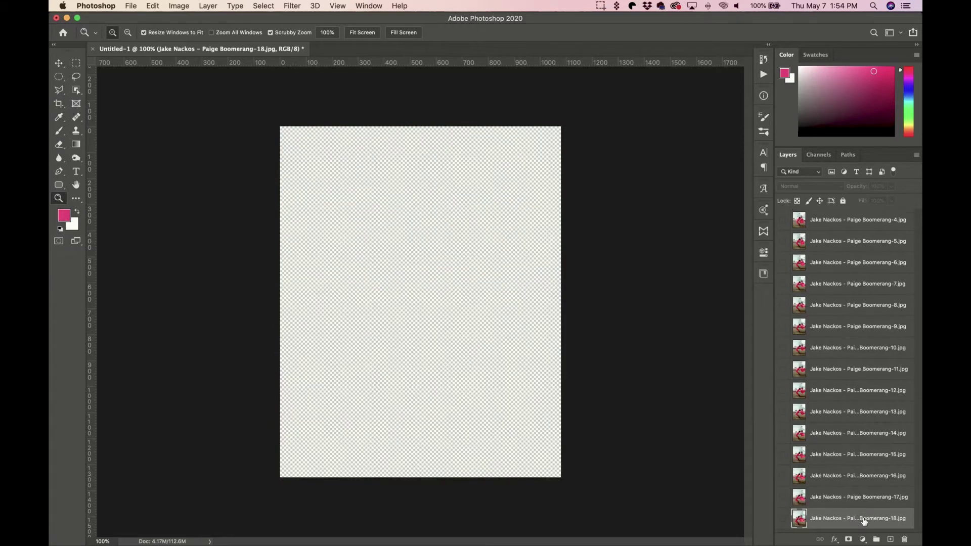
{"action": "left_click_drag", "start_coordinate": [783, 519], "coordinate": [783, 220]}
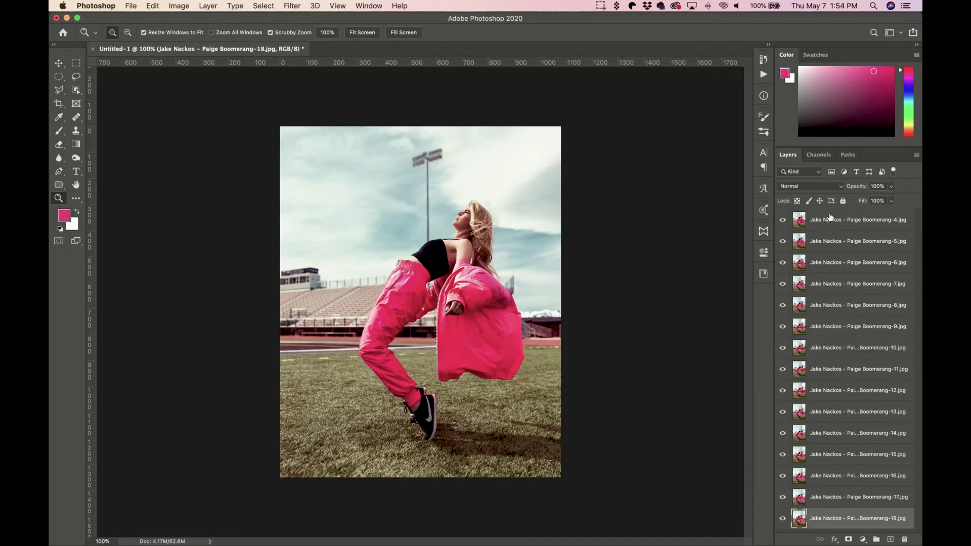
- Select layer 4, show the Timeline panel, and create a frame animation
{"action": "left_click", "coordinate": [826, 225]}
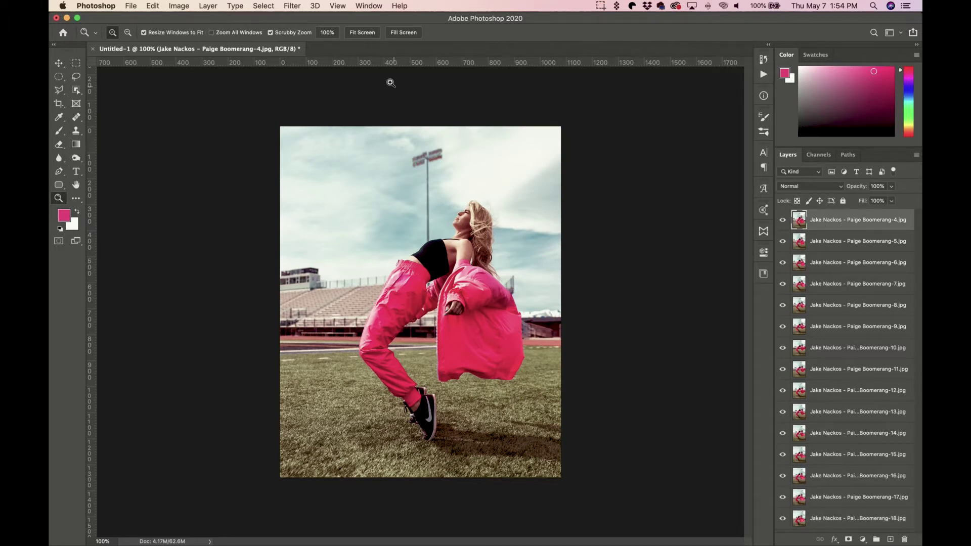
{"action": "left_click", "coordinate": [365, 5]}
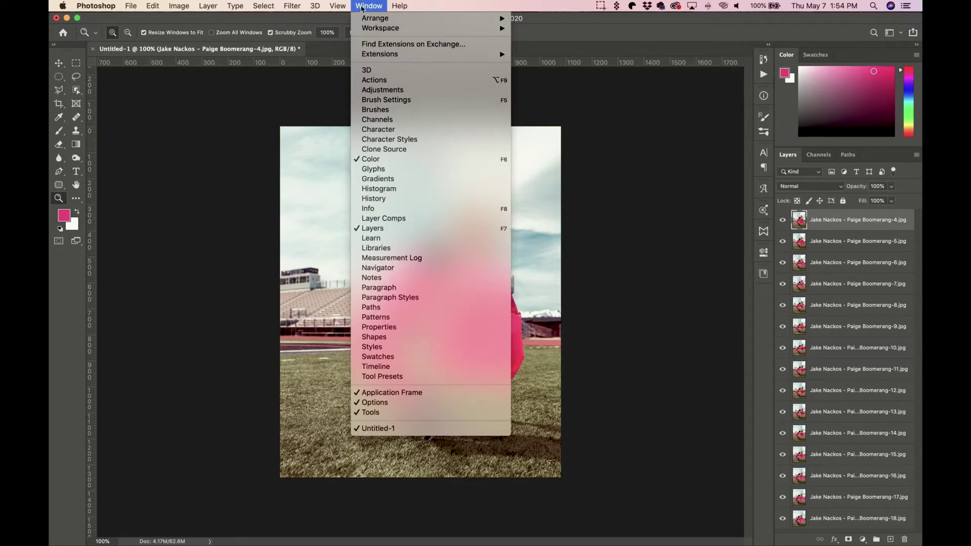
{"action": "left_click", "coordinate": [390, 368]}
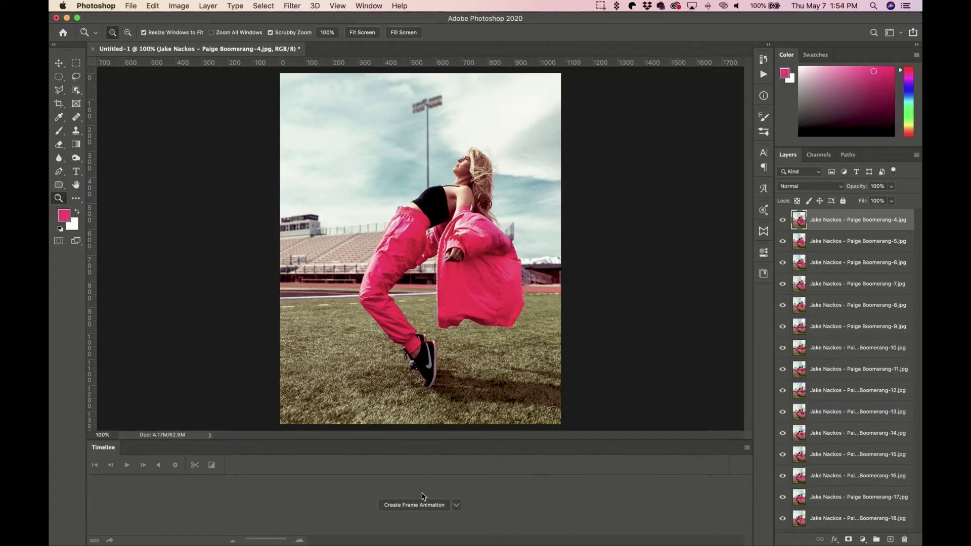
{"action": "left_click", "coordinate": [414, 506]}
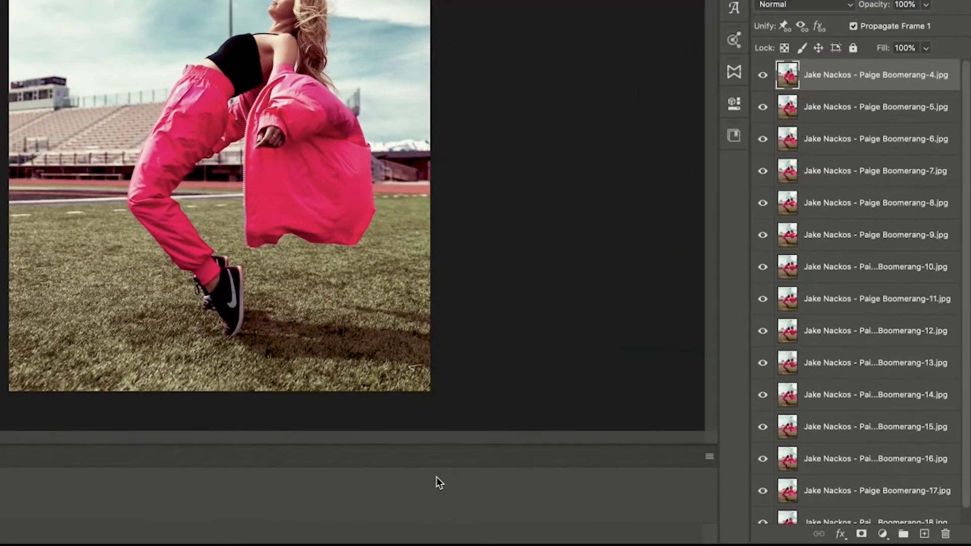
{"action": "left_click", "coordinate": [709, 458]}
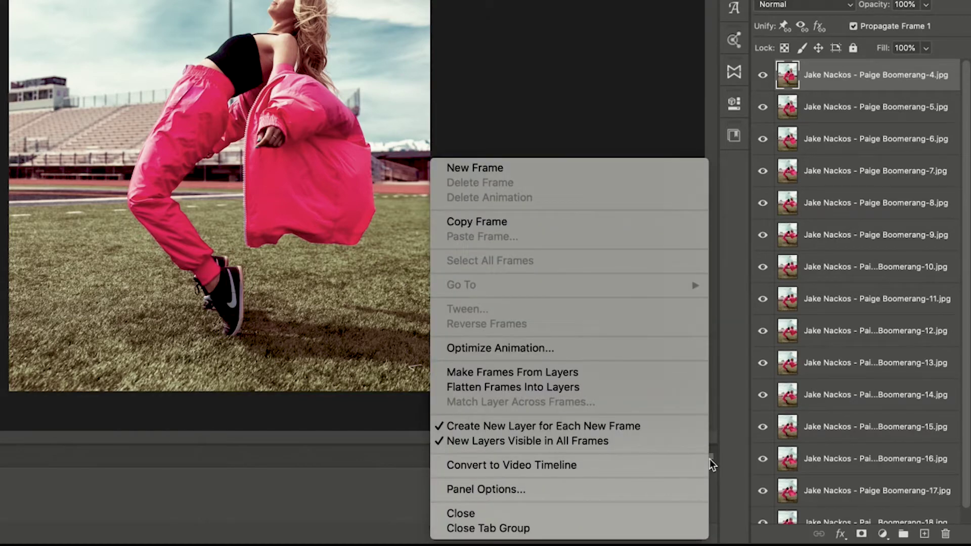
- Make frames from all 15 layers, give each a 0.2 sec delay, and play it
{"action": "left_click", "coordinate": [528, 375]}
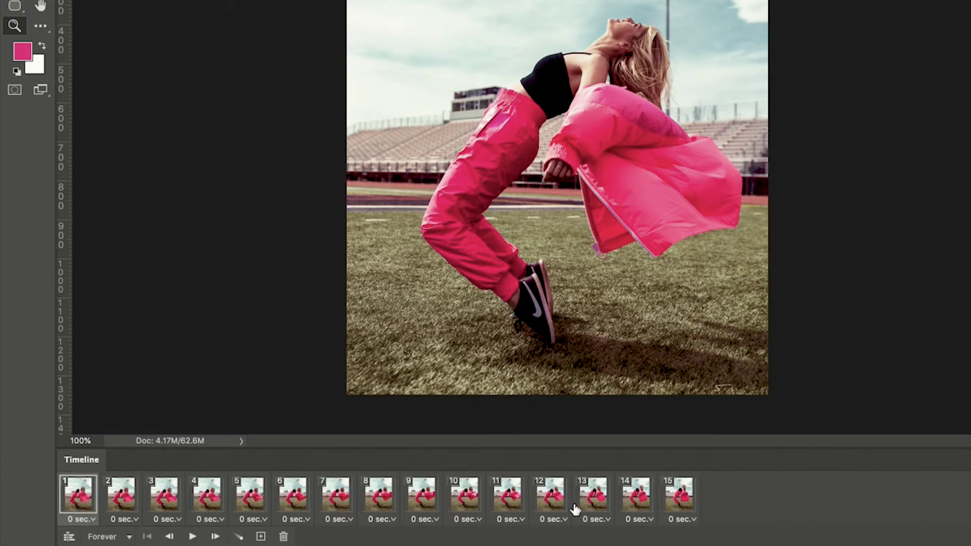
{"action": "left_click", "coordinate": [689, 498], "text": "shift"}
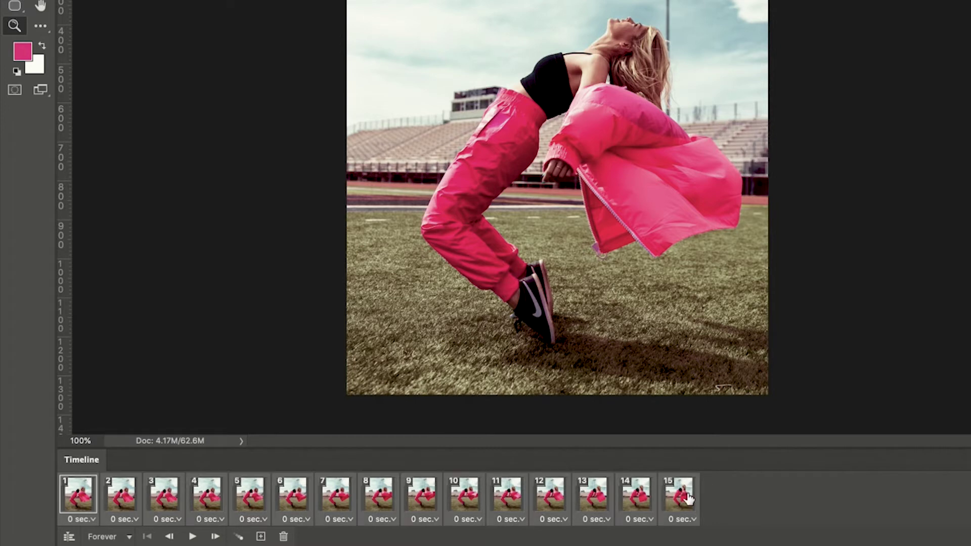
{"action": "left_click", "coordinate": [694, 520]}
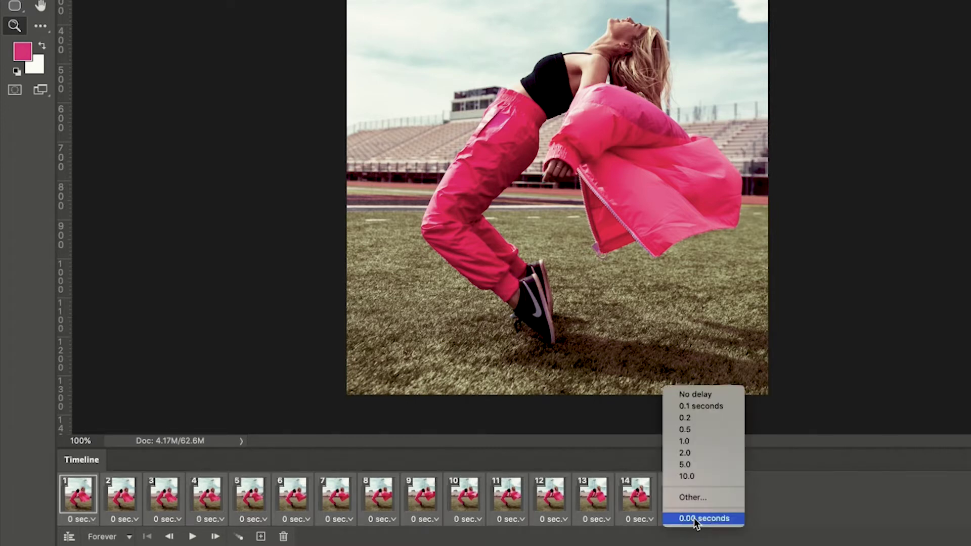
{"action": "left_click", "coordinate": [690, 418]}
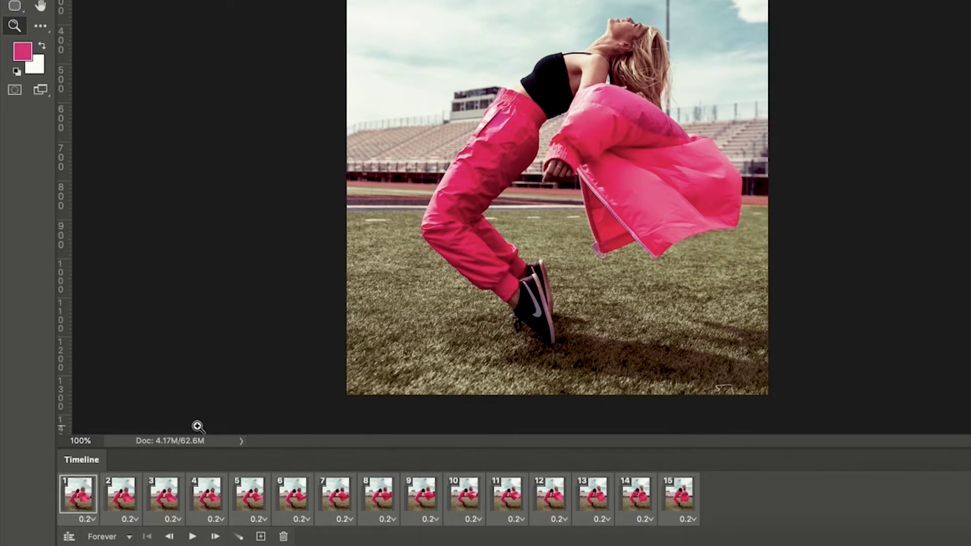
{"action": "left_click", "coordinate": [193, 537]}
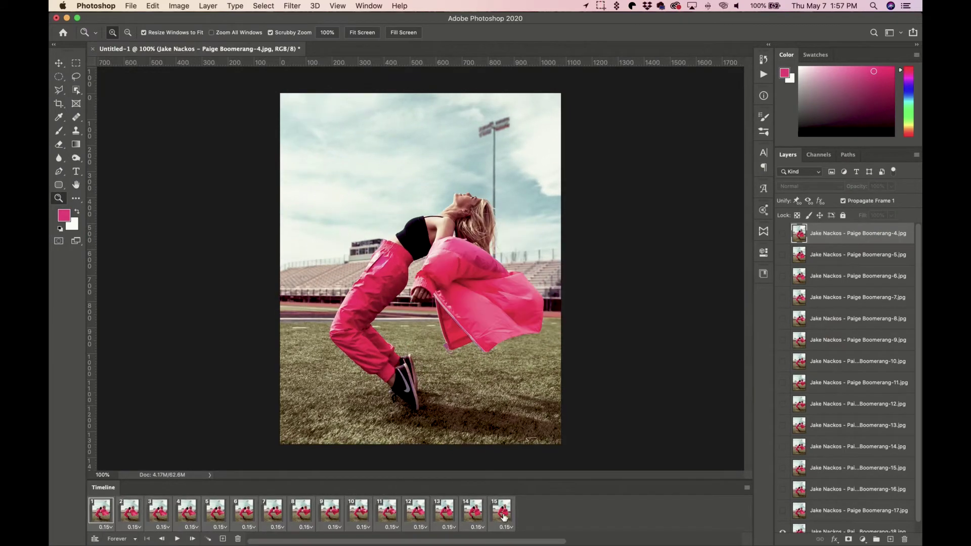
- Change every frame's delay to 0.1 sec, preview playback, and inspect frames 11–13
{"action": "left_click", "coordinate": [513, 530]}
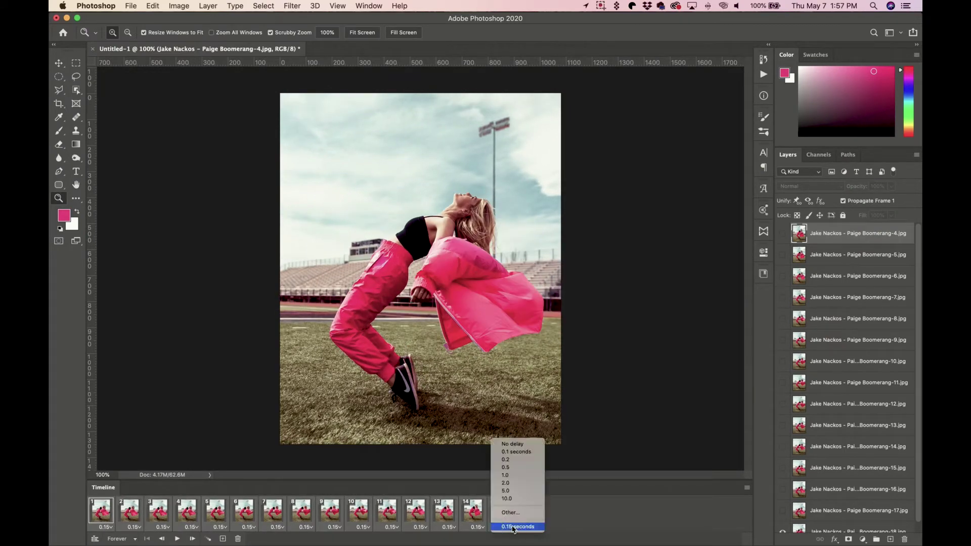
{"action": "left_click", "coordinate": [520, 452]}
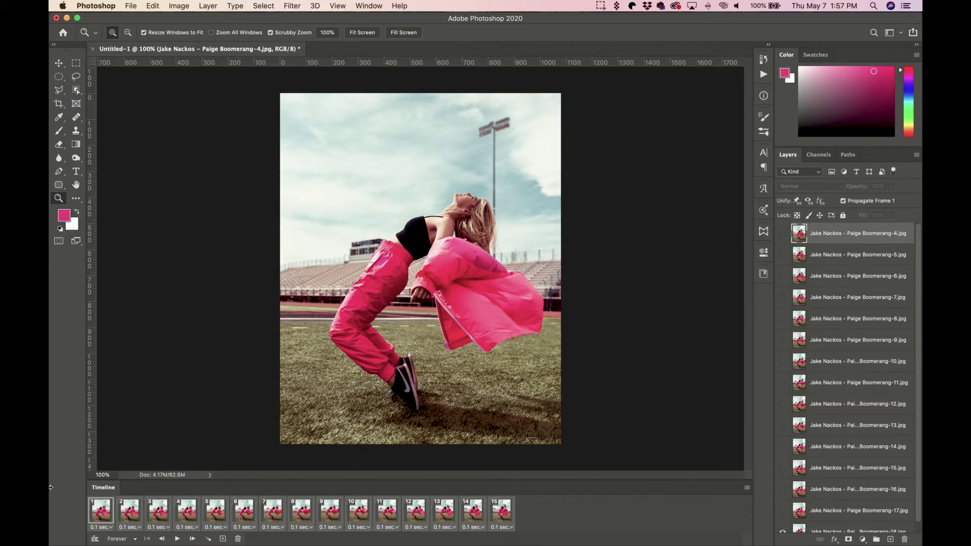
{"action": "left_click", "coordinate": [178, 540]}
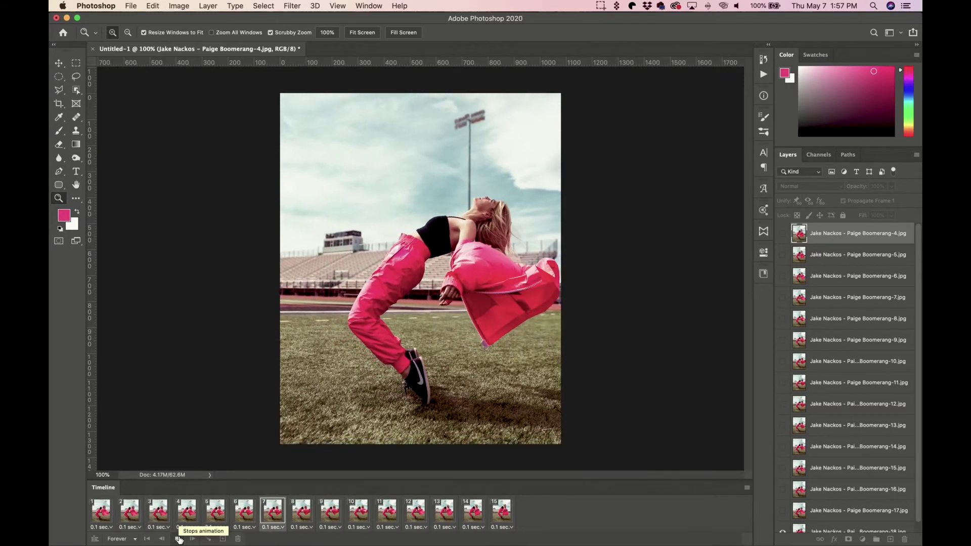
{"action": "left_click", "coordinate": [178, 540]}
{"action": "left_click", "coordinate": [443, 521]}
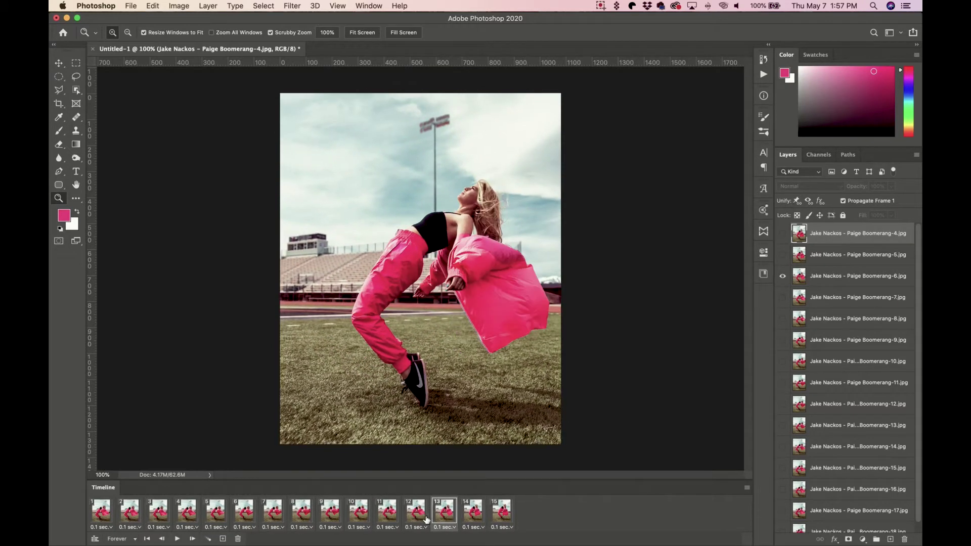
{"action": "left_click", "coordinate": [417, 518]}
{"action": "left_click", "coordinate": [392, 519]}
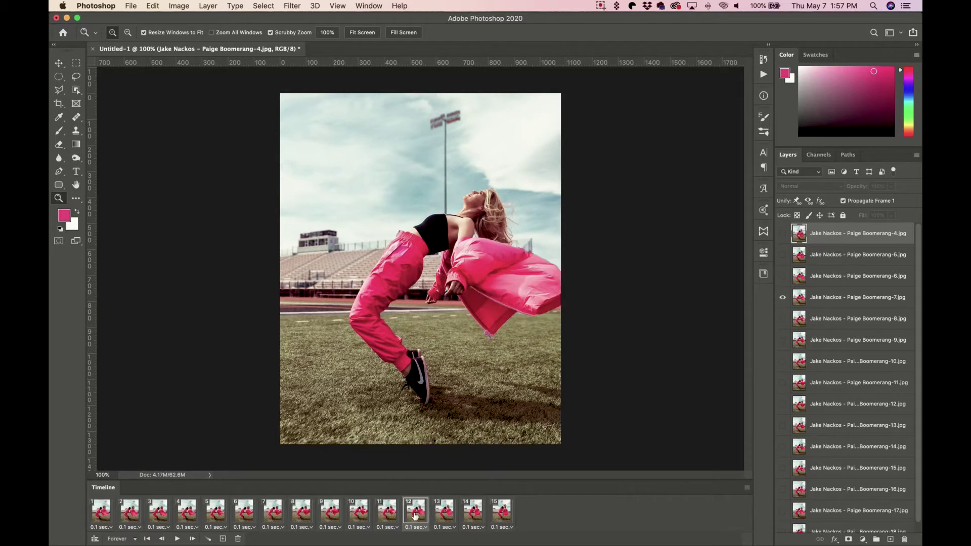
{"action": "left_click", "coordinate": [443, 516]}
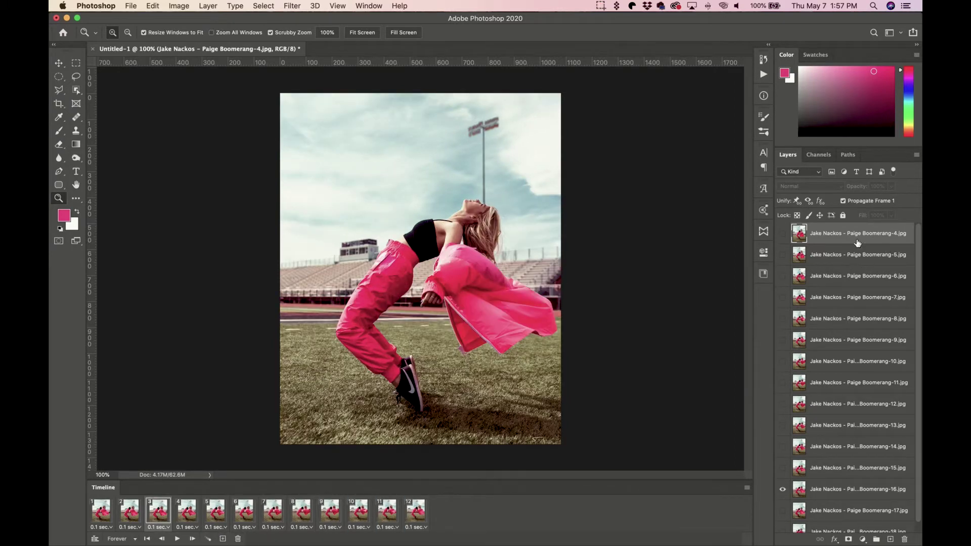
- Delete layers 4, 5 and 6, then apply Reverse Frames to the 12 remaining frames
{"action": "left_click", "coordinate": [839, 276], "text": "shift"}
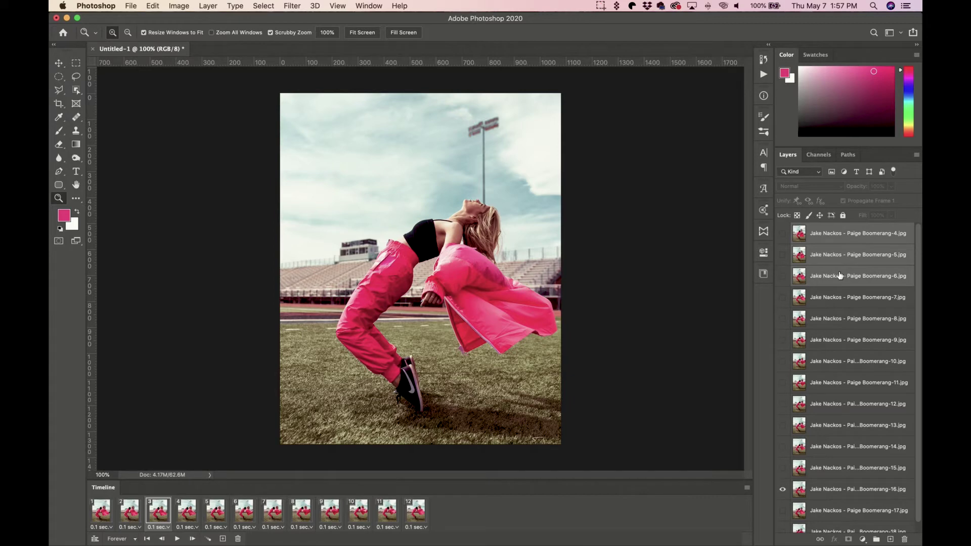
{"action": "key", "text": "Delete"}
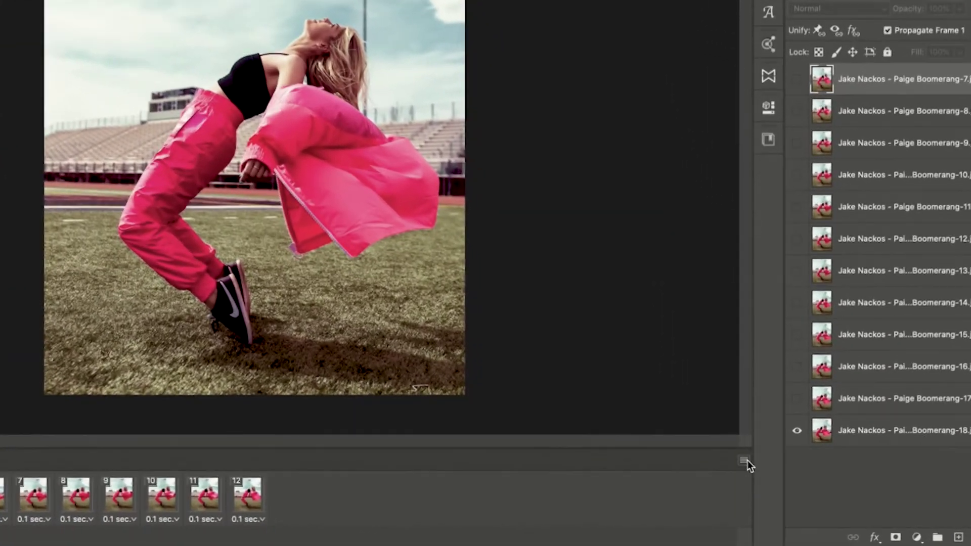
{"action": "left_click", "coordinate": [747, 488]}
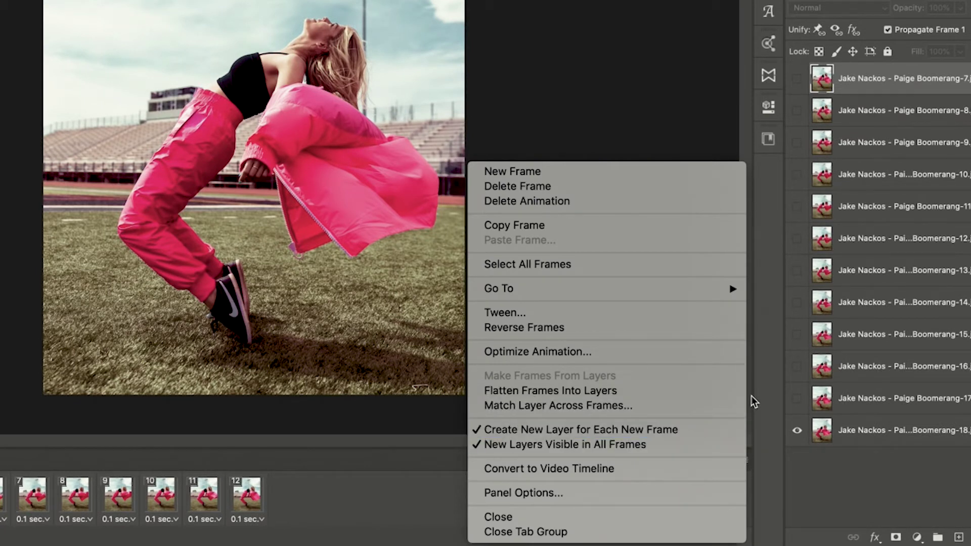
{"action": "left_click", "coordinate": [594, 327]}
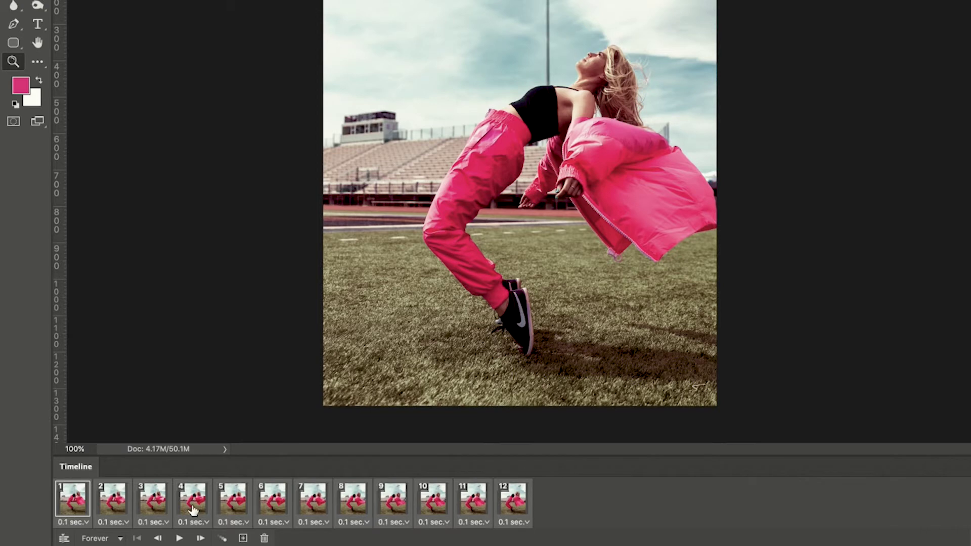
- Duplicate the selected frames so the timeline holds 24 frames at 0.1 sec
{"action": "left_click_drag", "start_coordinate": [431, 502], "coordinate": [254, 538]}
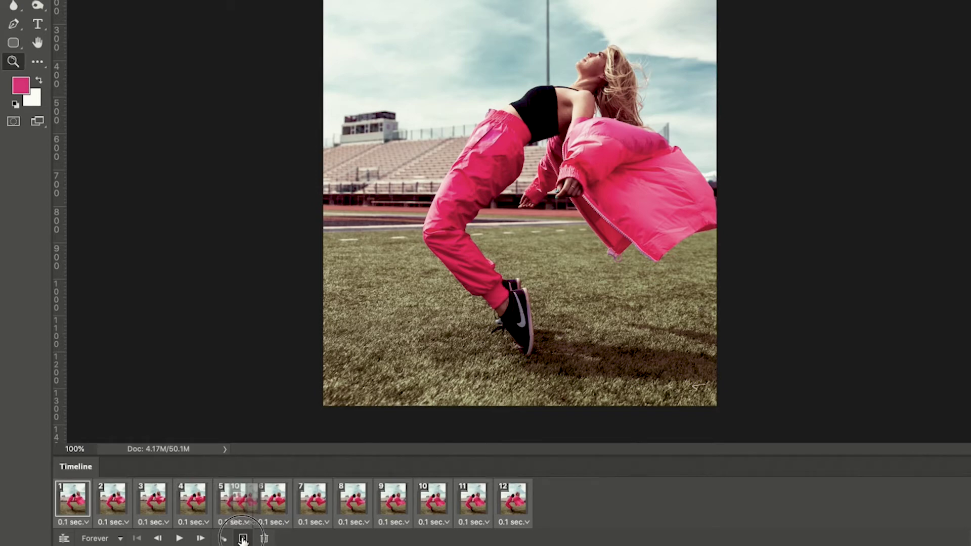
{"action": "left_click_drag", "start_coordinate": [243, 540], "coordinate": [243, 541]}
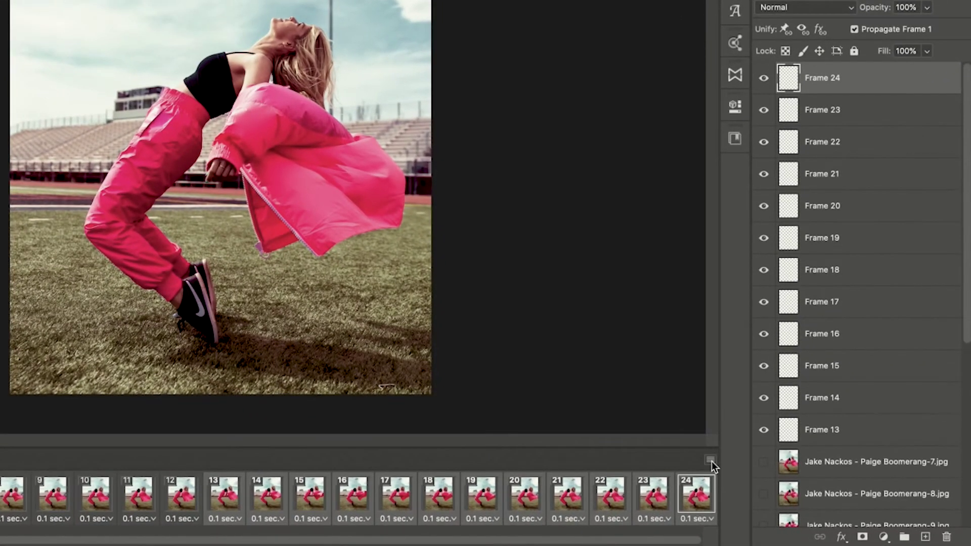
{"action": "left_click", "coordinate": [747, 487]}
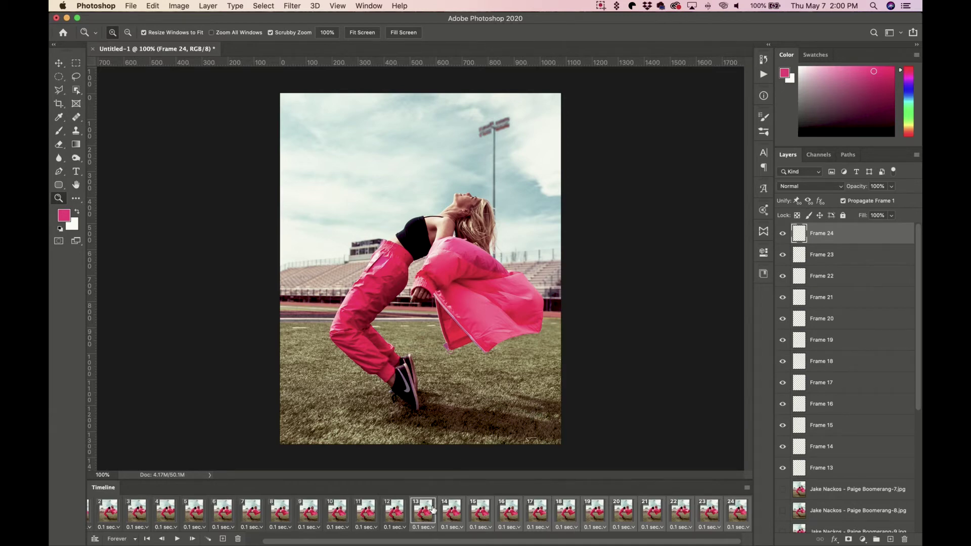
- Play the 24-frame boomerang from frame 1 and stop it partway through
{"action": "scroll", "coordinate": [110, 516], "scroll_direction": "left", "scroll_amount": 2}
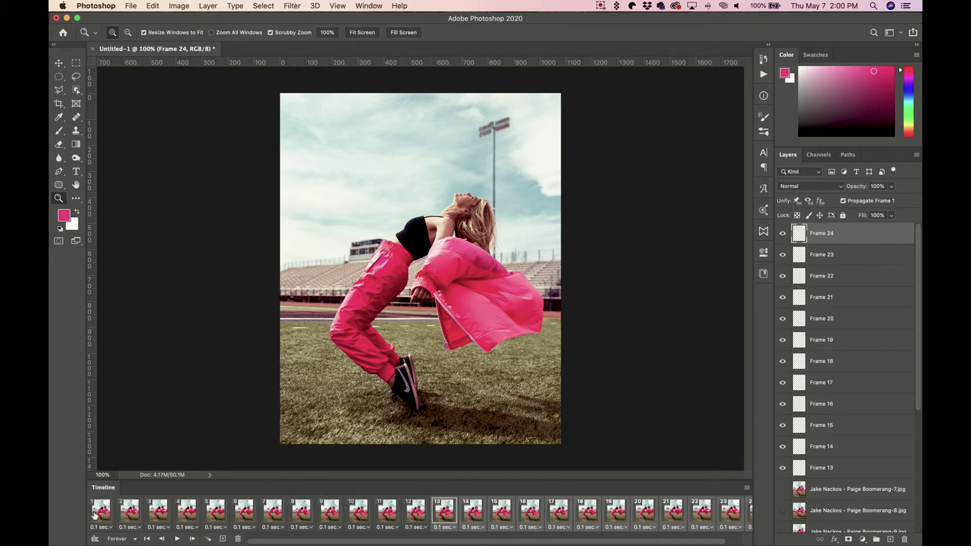
{"action": "left_click", "coordinate": [95, 514]}
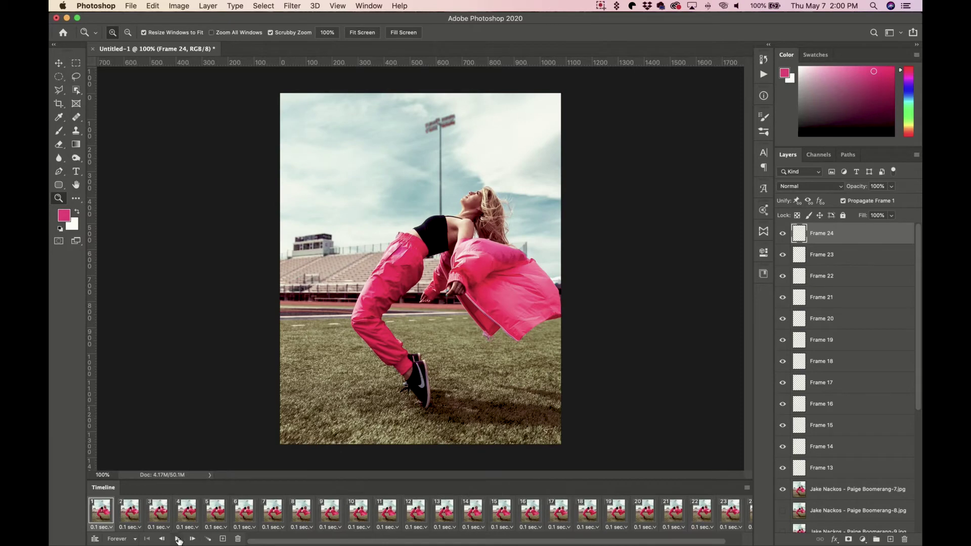
{"action": "left_click", "coordinate": [177, 540]}
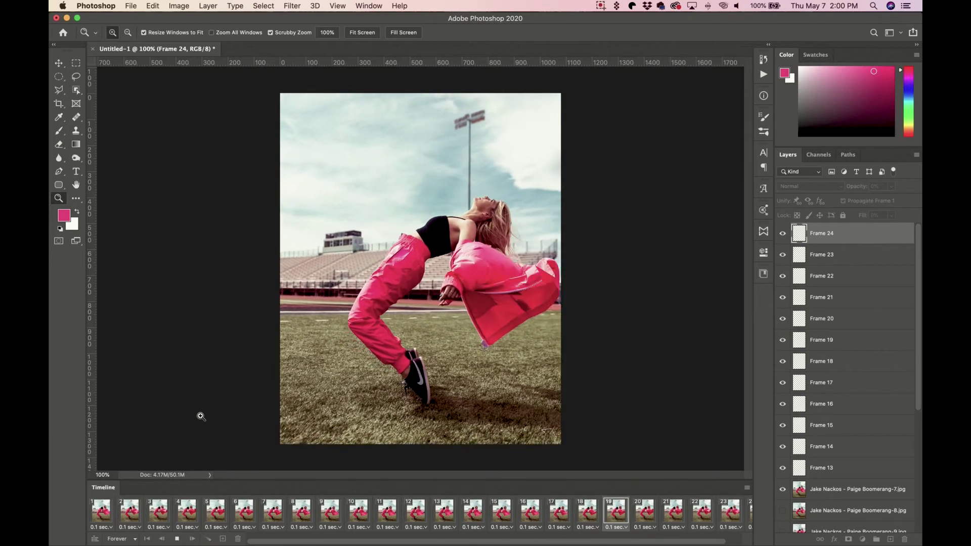
{"action": "key", "text": "space"}
{"action": "scroll", "coordinate": [394, 516], "scroll_direction": "right", "scroll_amount": 2}
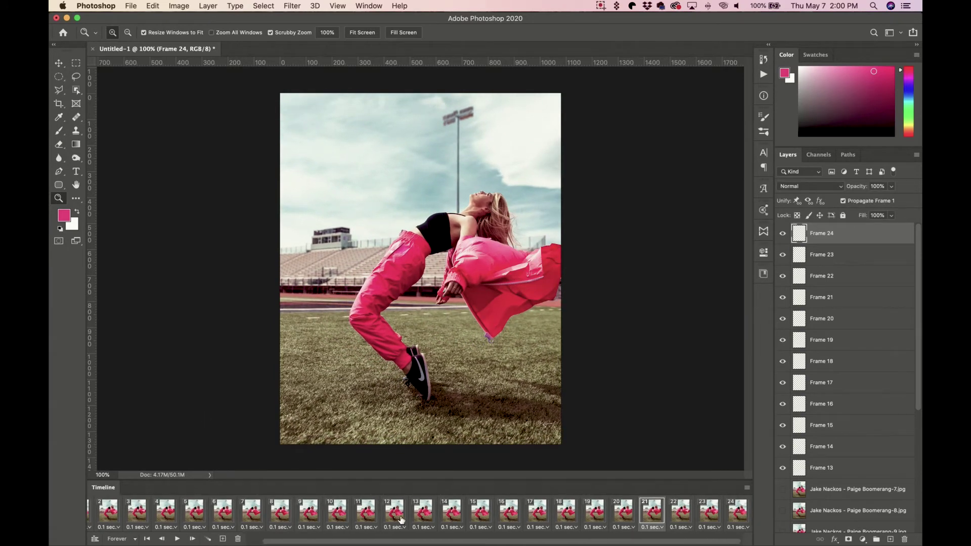
- Select frames 13 through 24 and trash the selection so the animation has 22 frames
{"action": "left_click", "coordinate": [426, 515]}
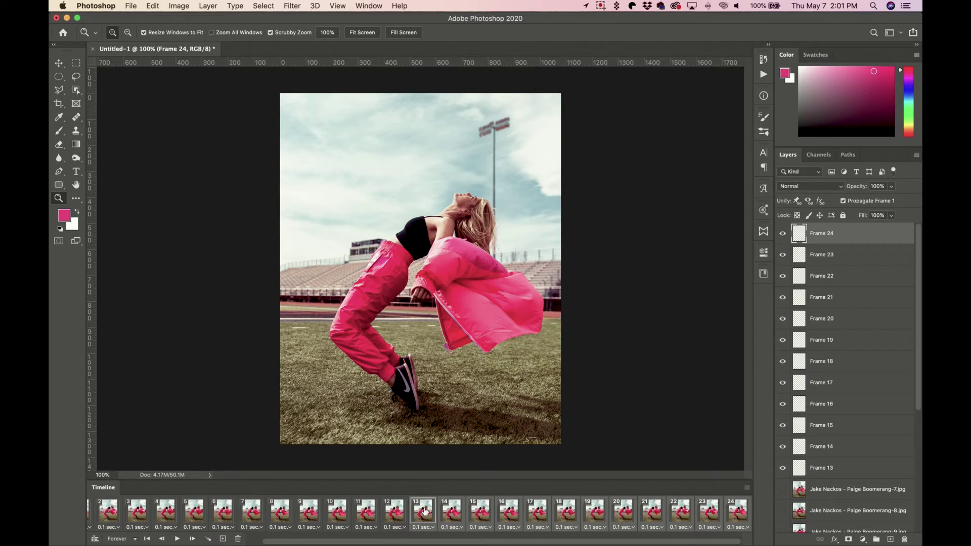
{"action": "left_click", "coordinate": [742, 515]}
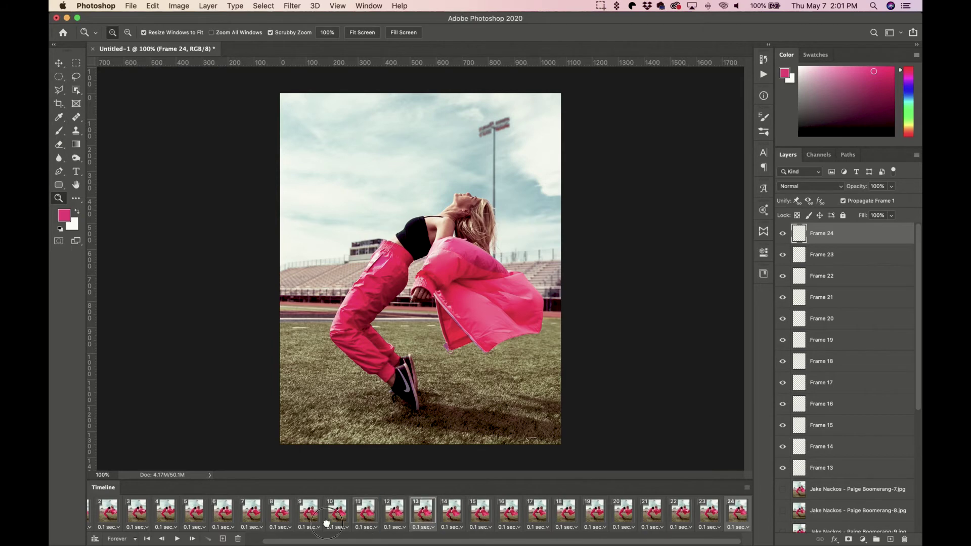
{"action": "left_click_drag", "start_coordinate": [239, 540], "coordinate": [238, 540]}
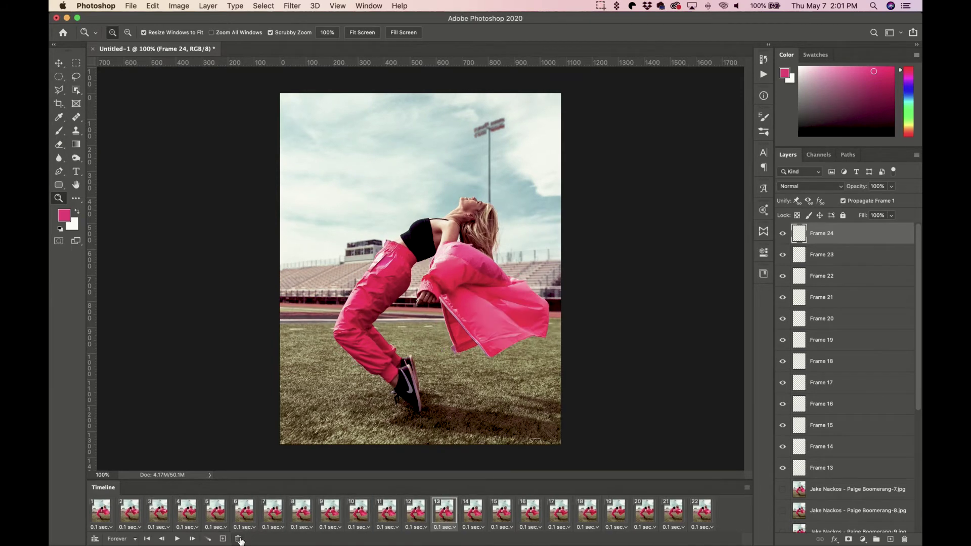
- Replay the animation loop from frame 1 and stop it back on frame 1
{"action": "left_click", "coordinate": [113, 515]}
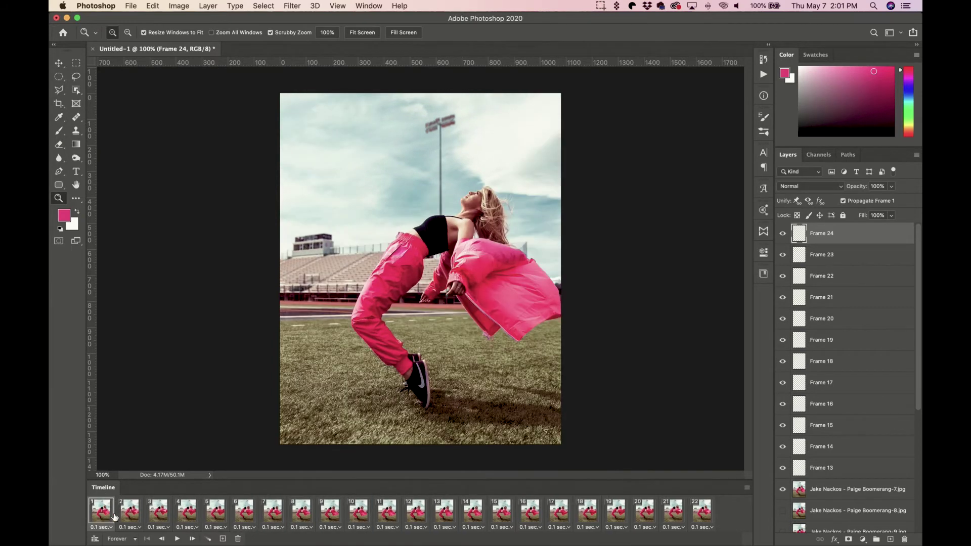
{"action": "left_click", "coordinate": [178, 539]}
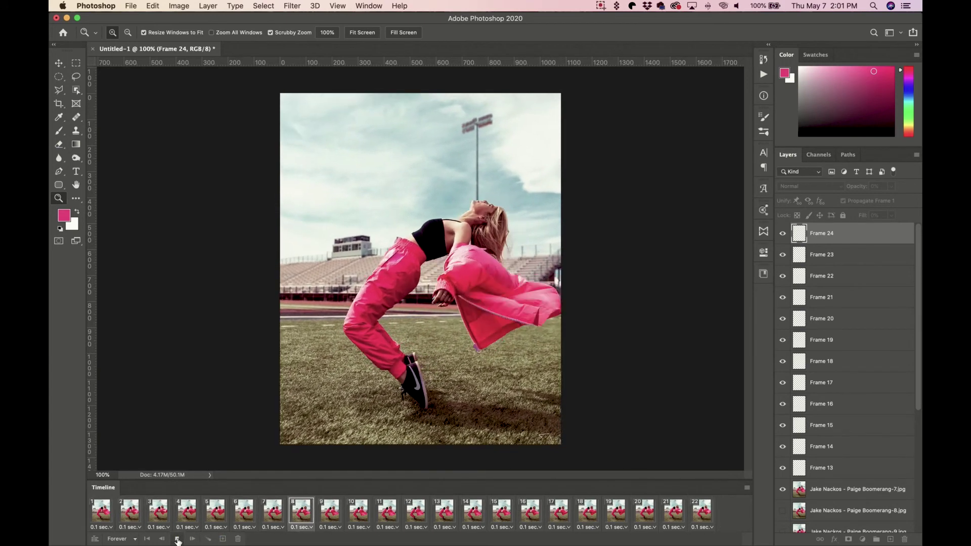
{"action": "left_click", "coordinate": [177, 539]}
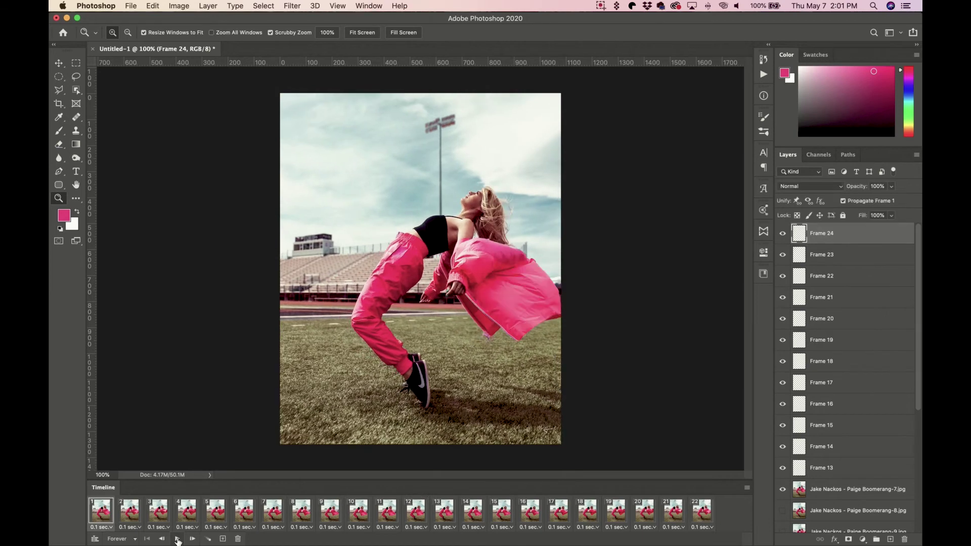
{"action": "key", "text": "space"}
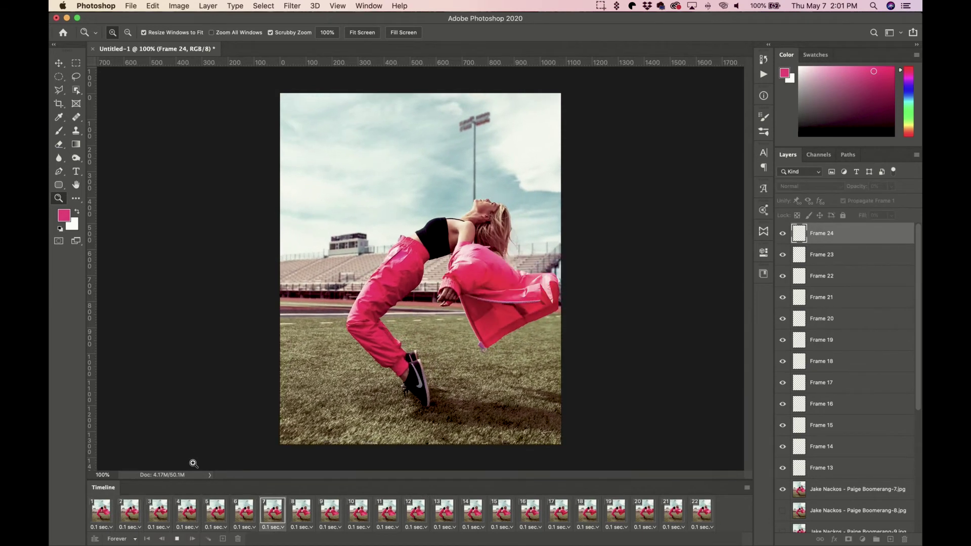
{"action": "left_click", "coordinate": [92, 512]}
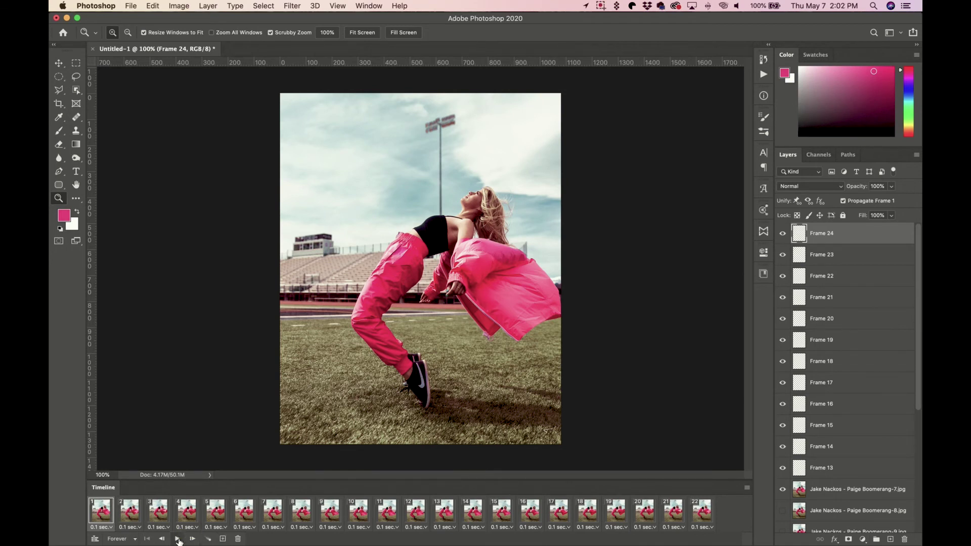
{"action": "key", "text": "super+alt+shift+s"}
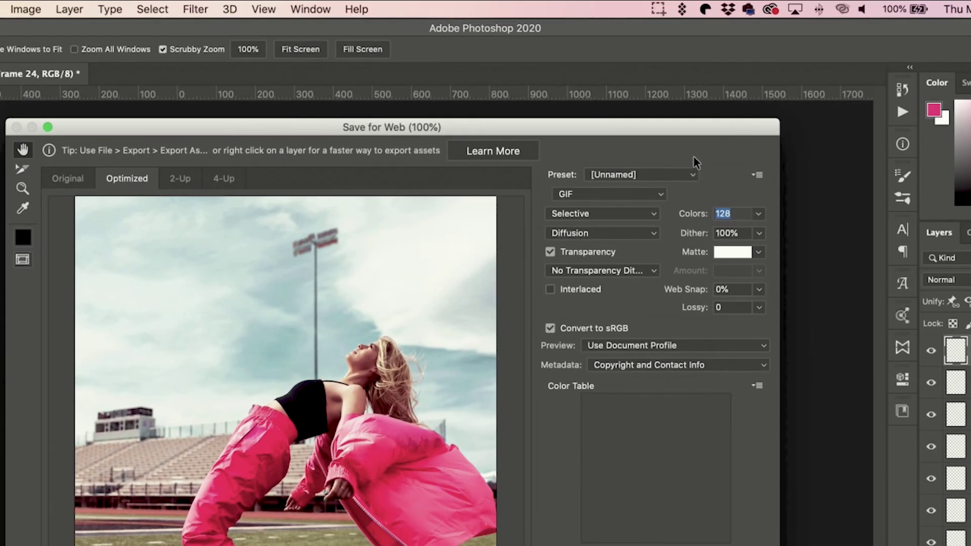
- Apply the GIF 128 Dithered export preset and raise the palette to 256 colours
{"action": "left_click", "coordinate": [692, 177]}
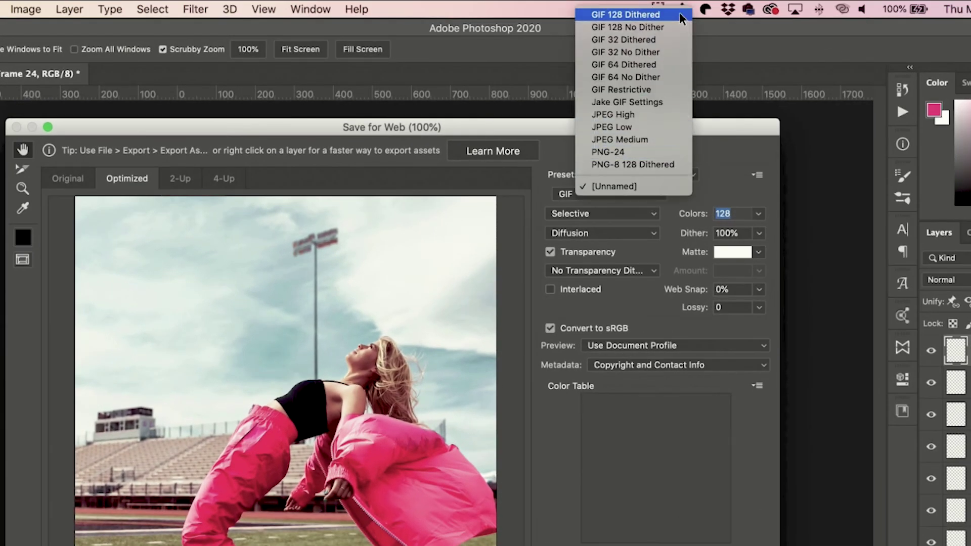
{"action": "left_click", "coordinate": [618, 13]}
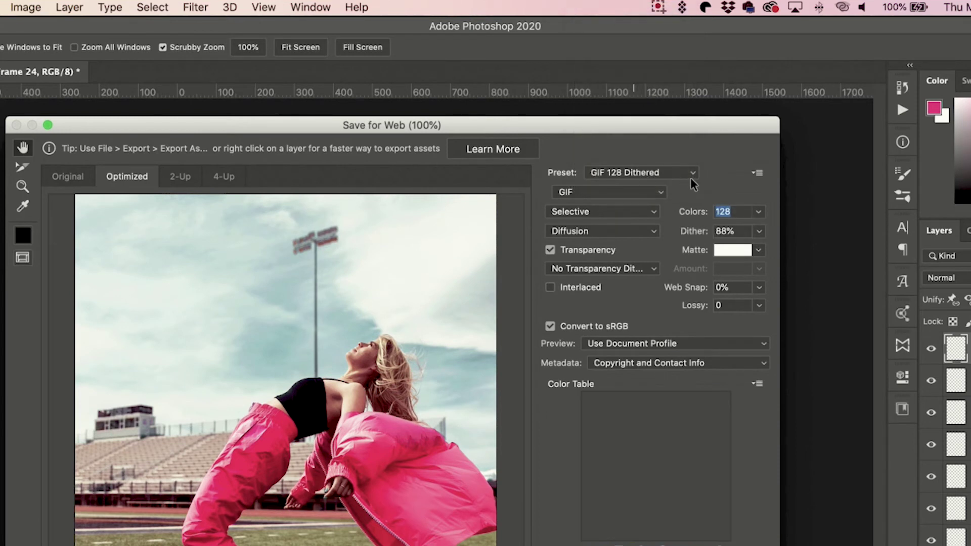
{"action": "left_click", "coordinate": [758, 212]}
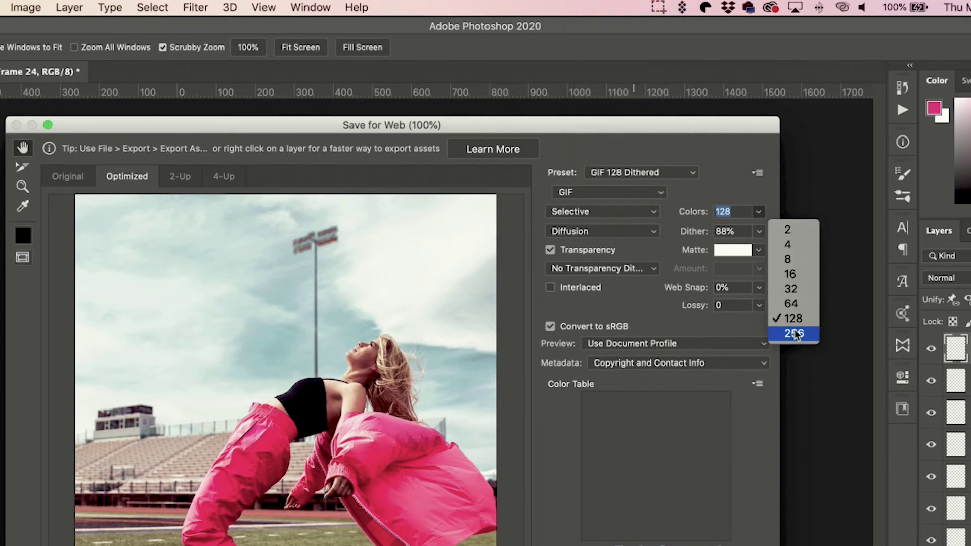
{"action": "left_click", "coordinate": [794, 333]}
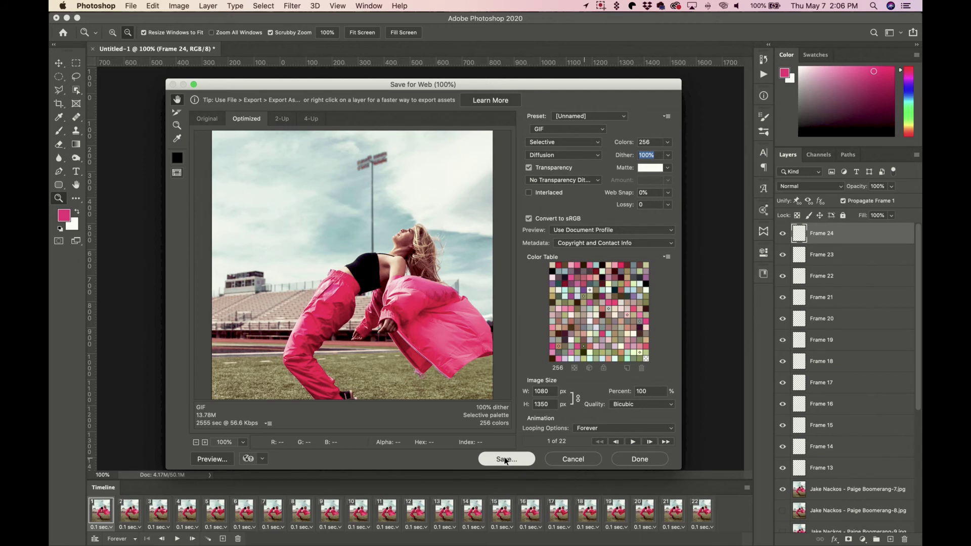
{"action": "key", "text": "Return"}
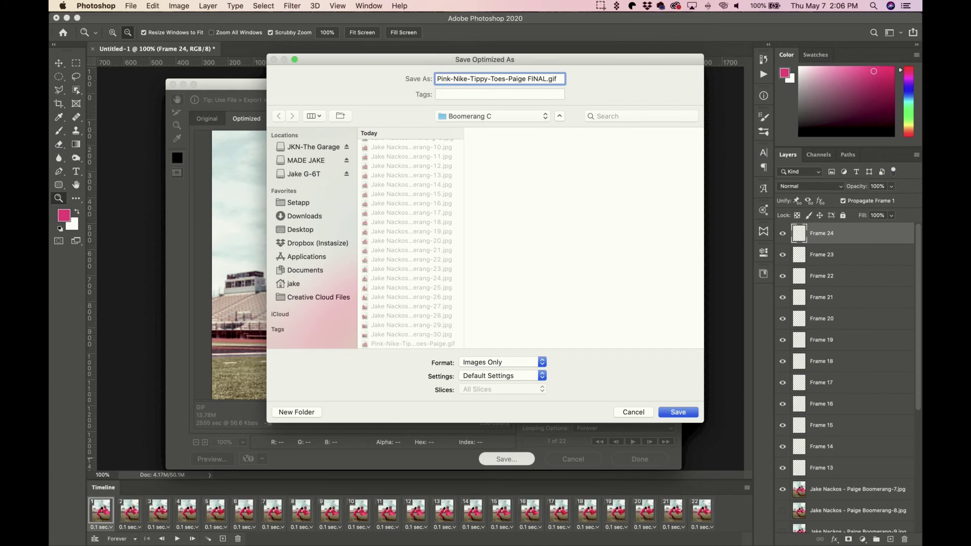
- Save the optimized FINAL.gif into the Boomerang C folder
{"action": "left_click", "coordinate": [680, 413]}
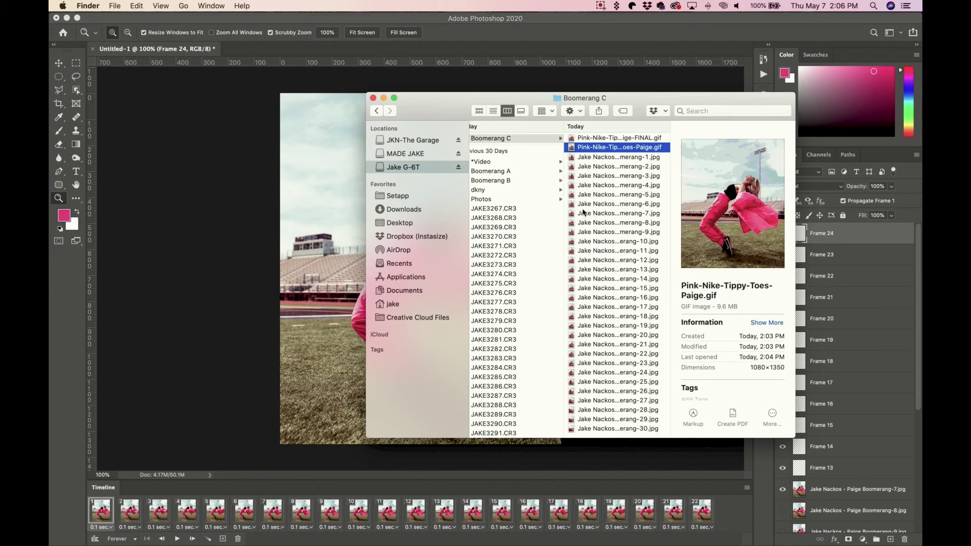
- Preview the saved FINAL .gif playing in Quick Look from Boomerang C
{"action": "left_click", "coordinate": [607, 269]}
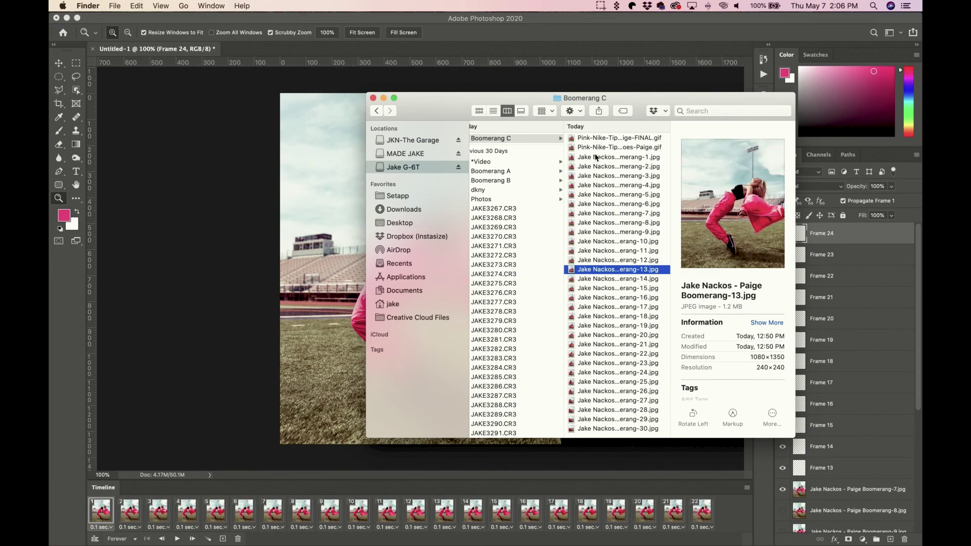
{"action": "left_click", "coordinate": [602, 137]}
{"action": "key", "text": "space"}
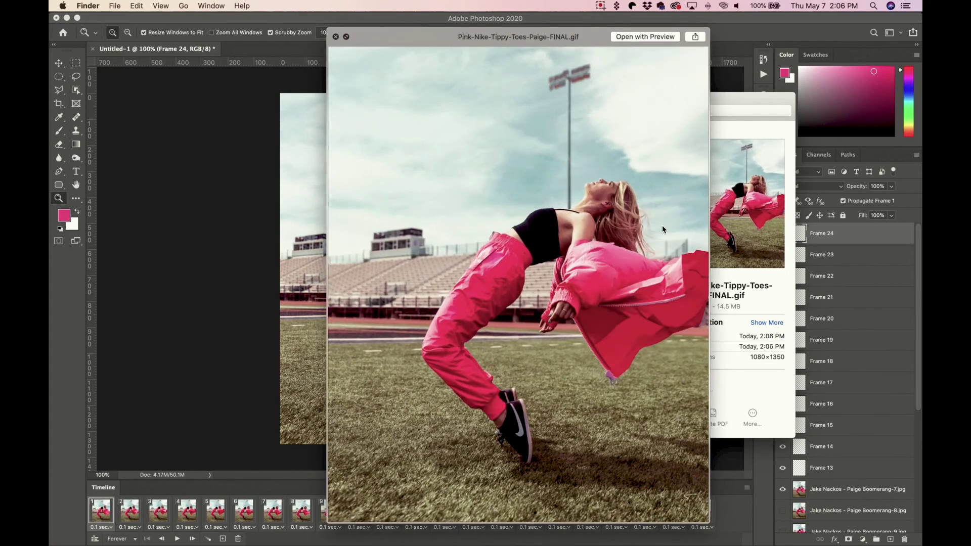